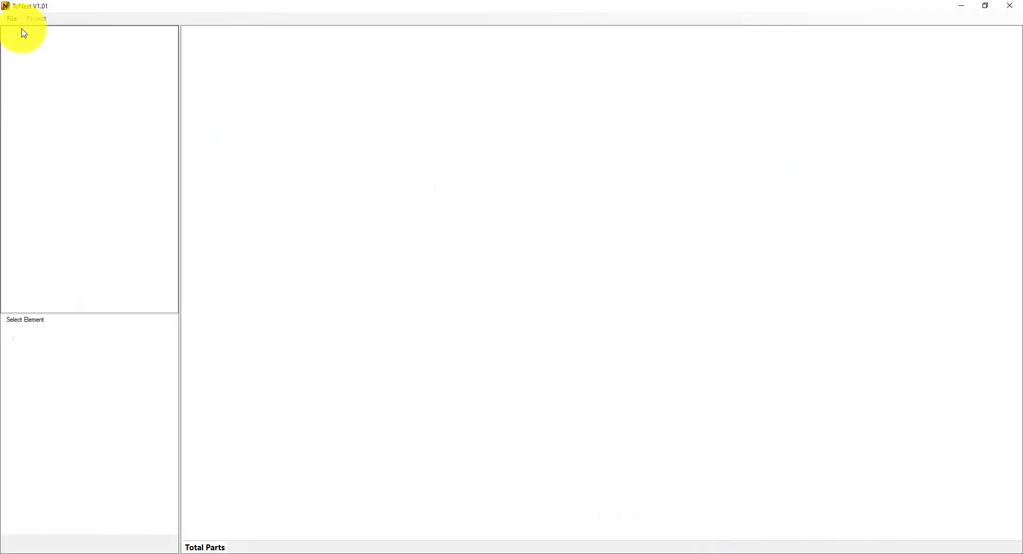
Step: Create a project named New Project, with a folder in the user's directory as its location
{"action": "left_click", "coordinate": [26, 35]}
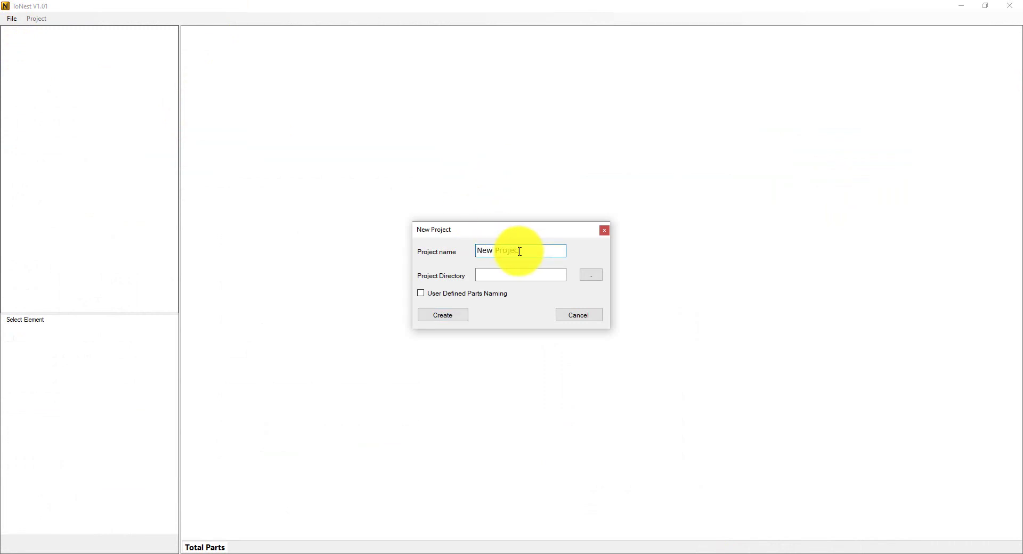
{"action": "left_click", "coordinate": [590, 275]}
{"action": "left_click", "coordinate": [467, 243]}
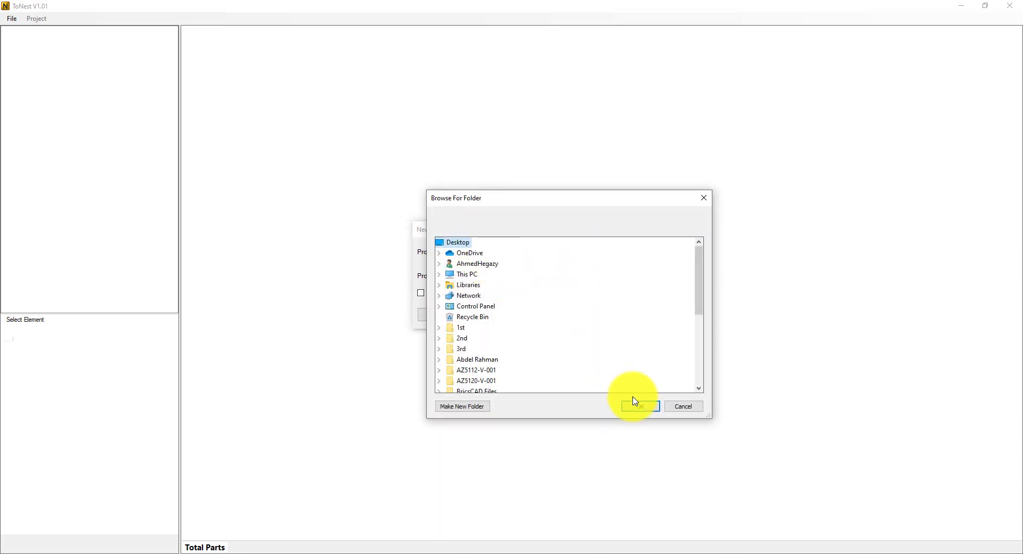
{"action": "left_click", "coordinate": [636, 405]}
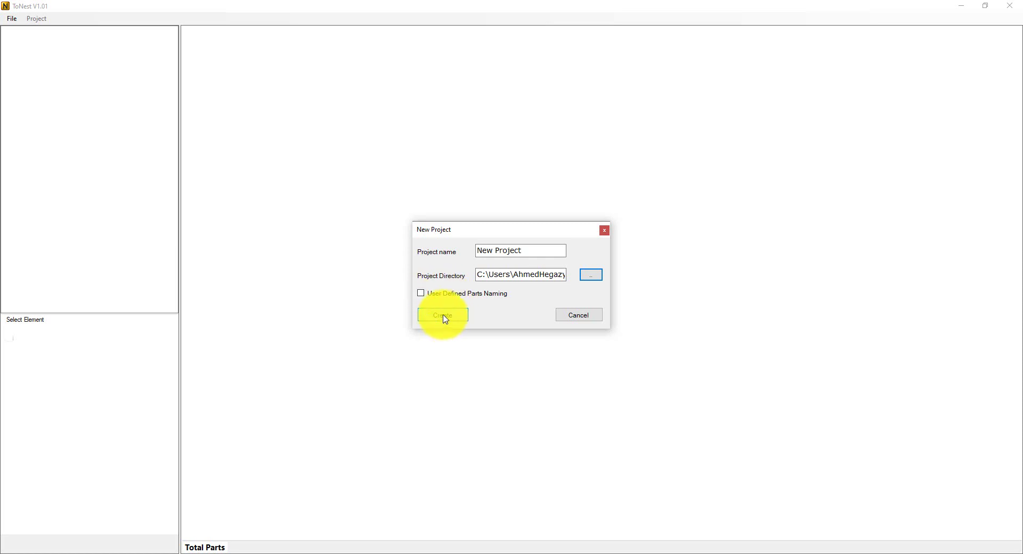
{"action": "left_click", "coordinate": [444, 315]}
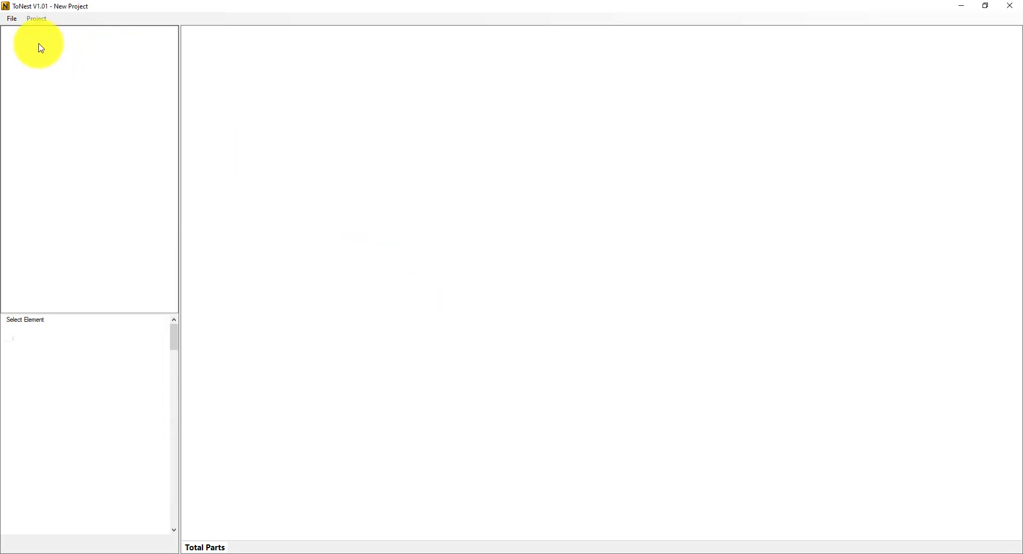
Step: Add a Rectangular Shape element to New Project and show its Length/Width/Thickness/QTY/Material table
{"action": "left_click_drag", "start_coordinate": [101, 314], "coordinate": [98, 143]}
{"action": "mouse_move", "coordinate": [171, 179]}
{"action": "left_mouse_down"}
{"action": "mouse_move", "coordinate": [177, 492]}
{"action": "mouse_move", "coordinate": [183, 165]}
{"action": "left_mouse_up"}
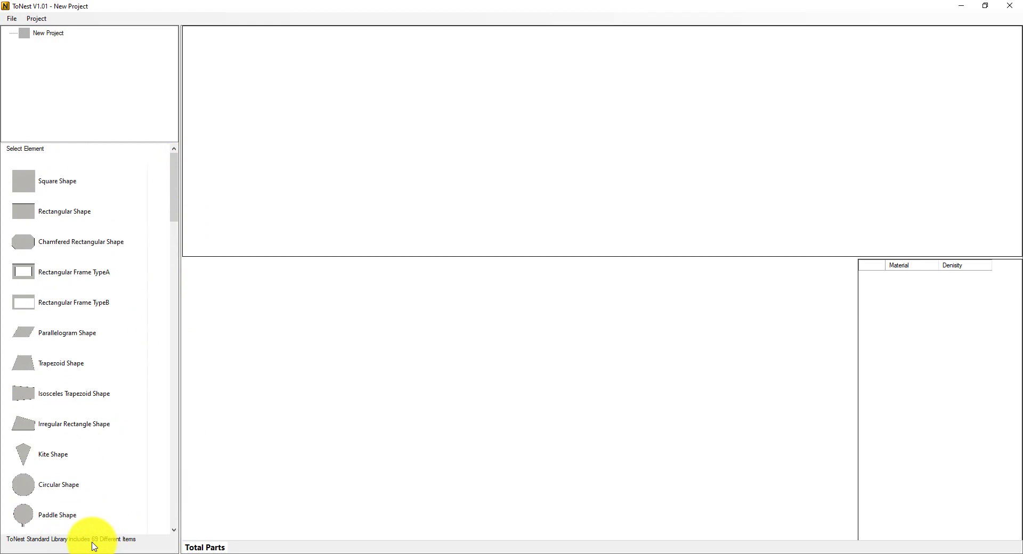
{"action": "left_click", "coordinate": [66, 223]}
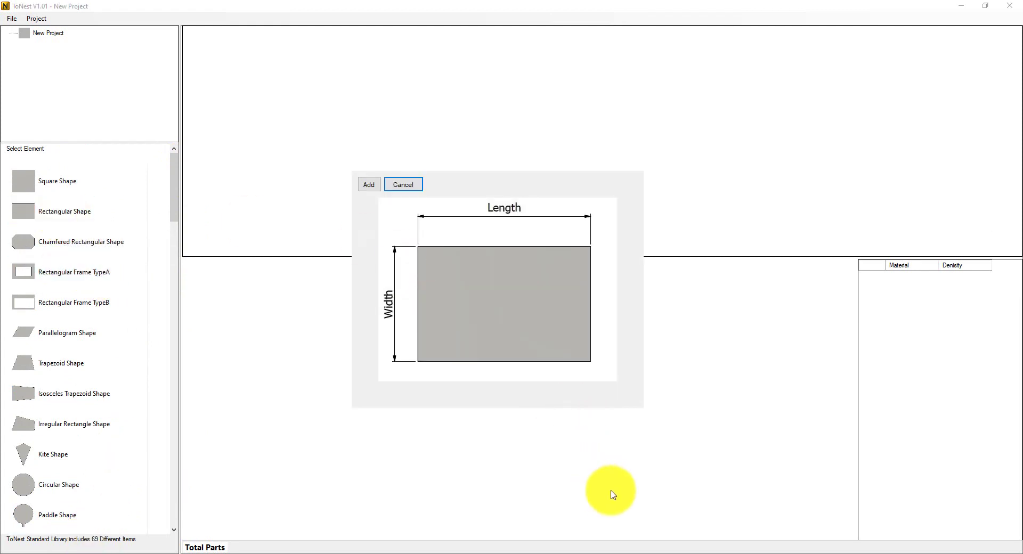
{"action": "left_click", "coordinate": [369, 186]}
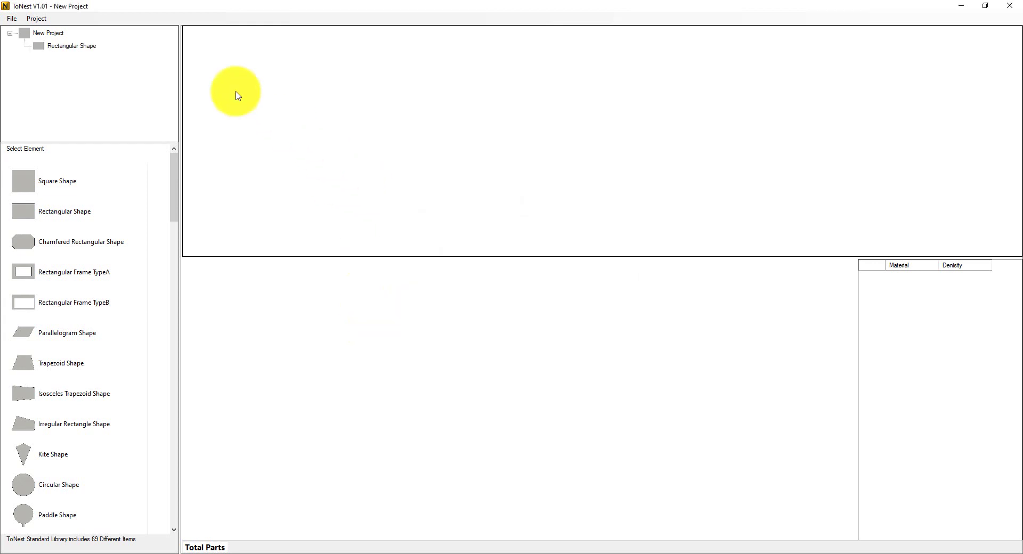
{"action": "left_click", "coordinate": [85, 48]}
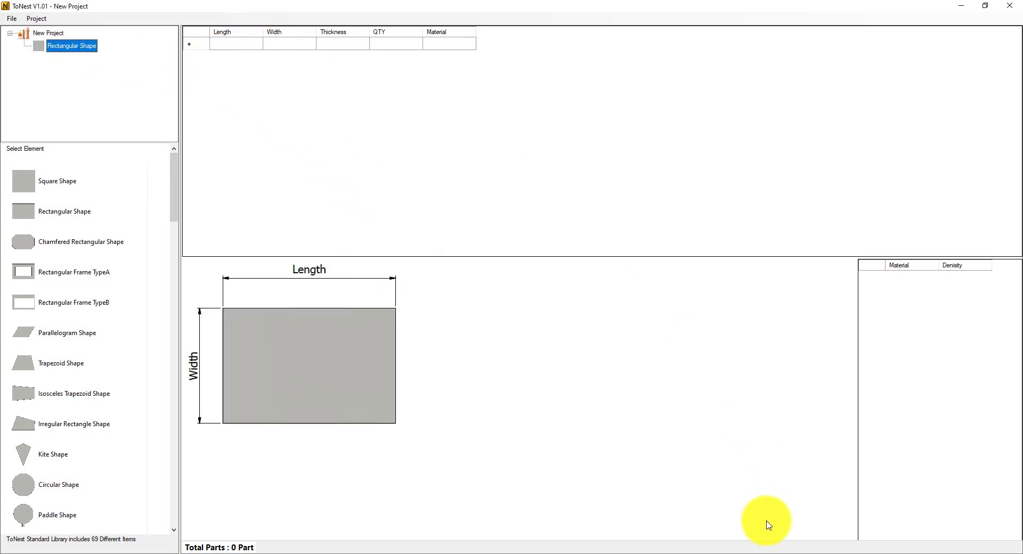
{"action": "left_click", "coordinate": [689, 549]}
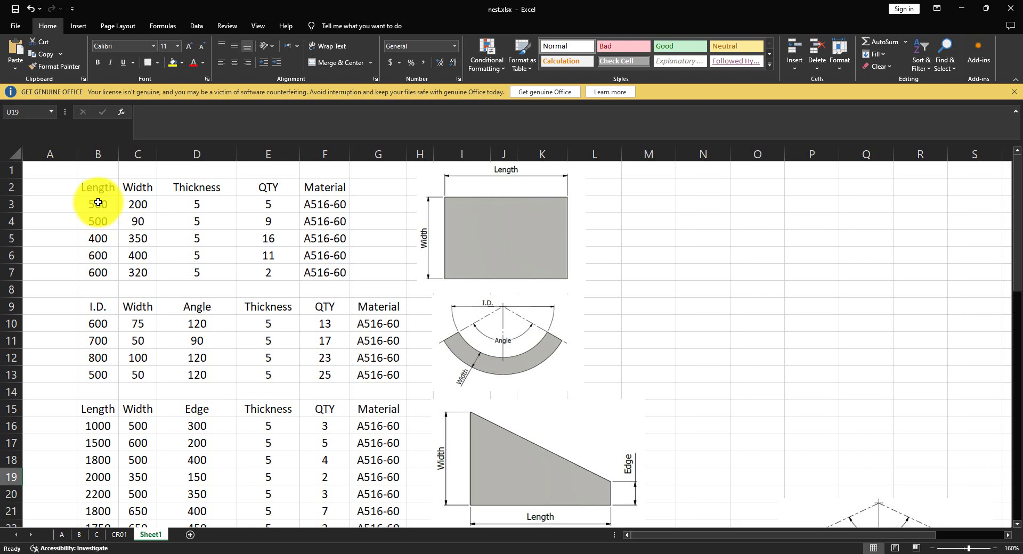
Step: Copy the five rectangular part rows B3:F7 (Length through Material) from nest.xlsx
{"action": "left_click_drag", "start_coordinate": [98, 203], "coordinate": [308, 276]}
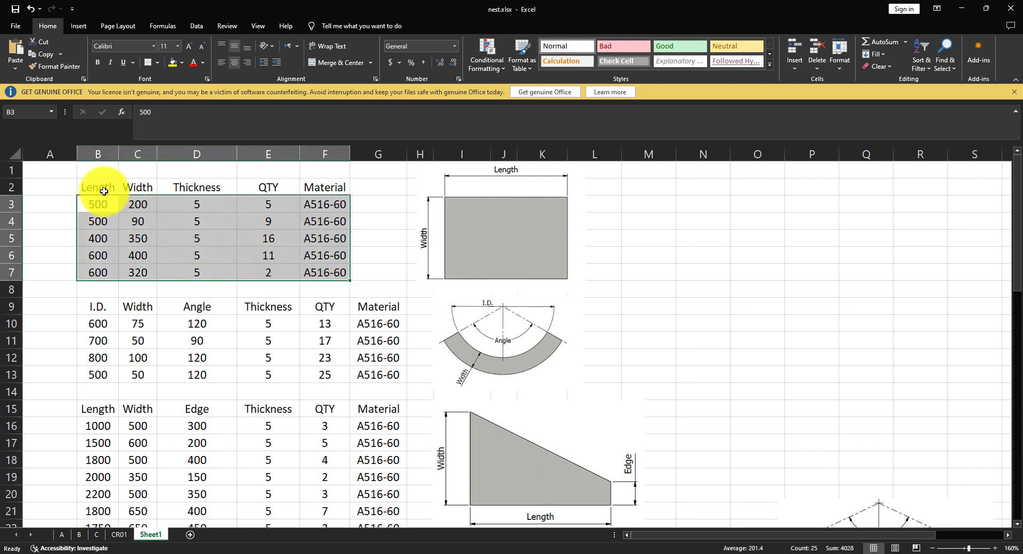
{"action": "left_click_drag", "start_coordinate": [98, 188], "coordinate": [318, 192]}
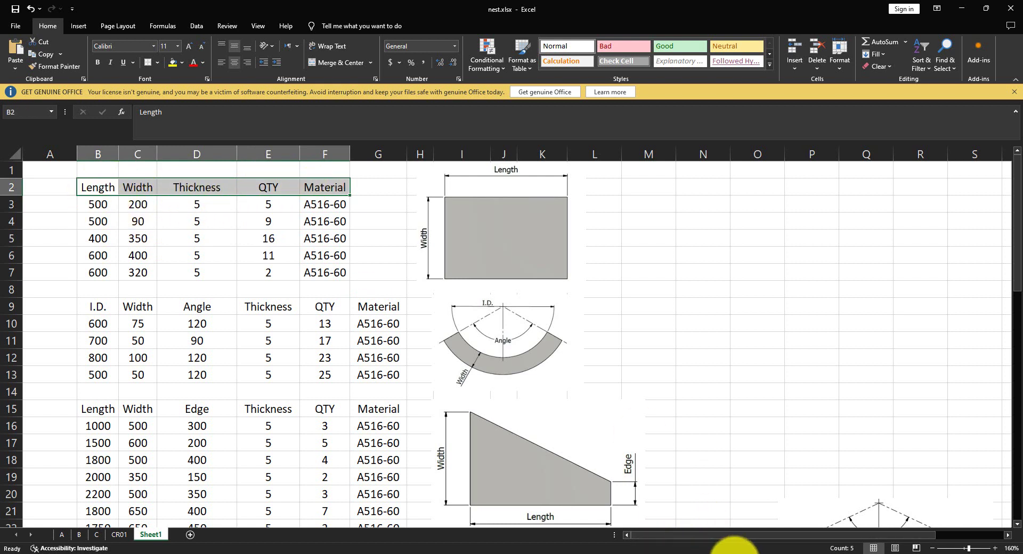
{"action": "key", "text": "alt+Tab"}
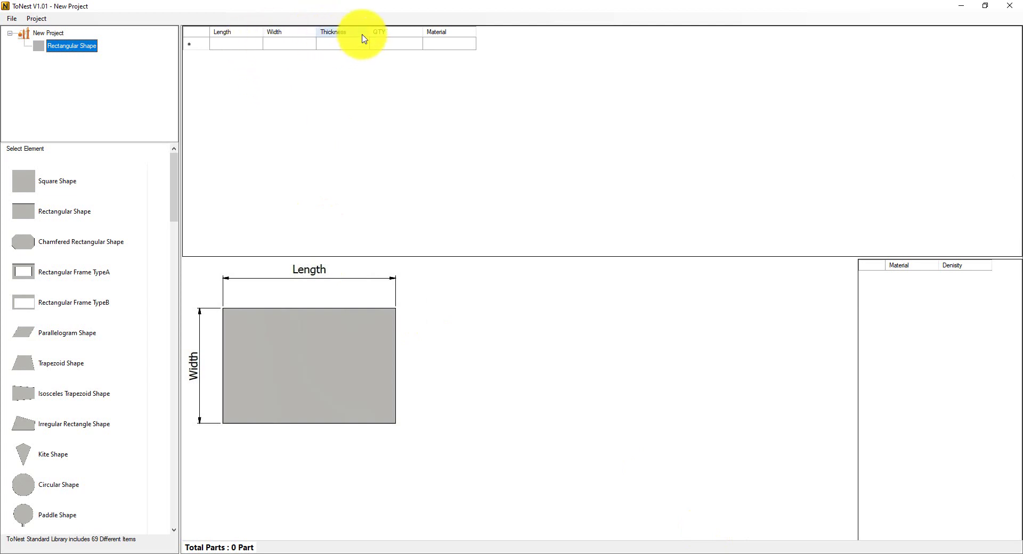
{"action": "key", "text": "alt+Tab"}
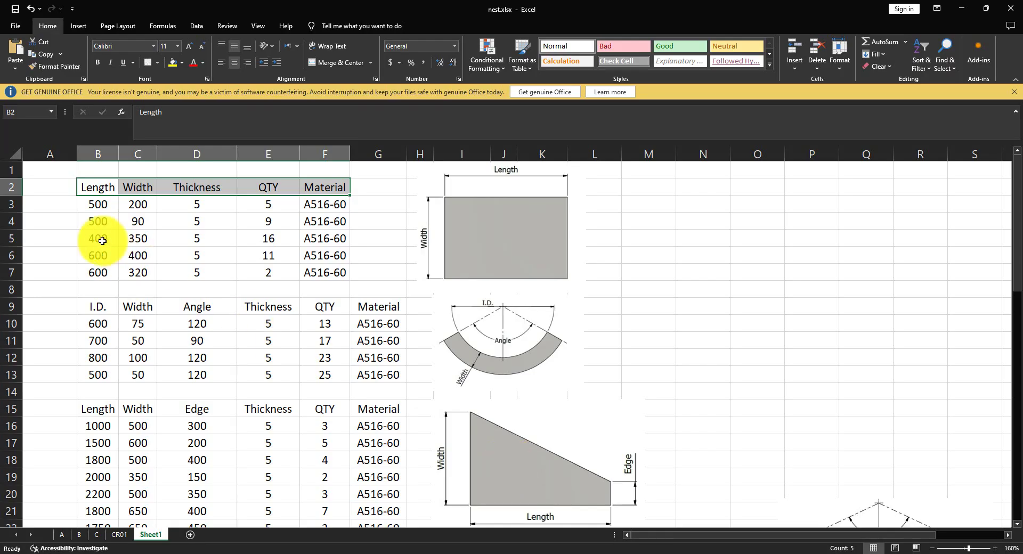
{"action": "left_click_drag", "start_coordinate": [97, 201], "coordinate": [327, 267]}
{"action": "key", "text": "ctrl+c"}
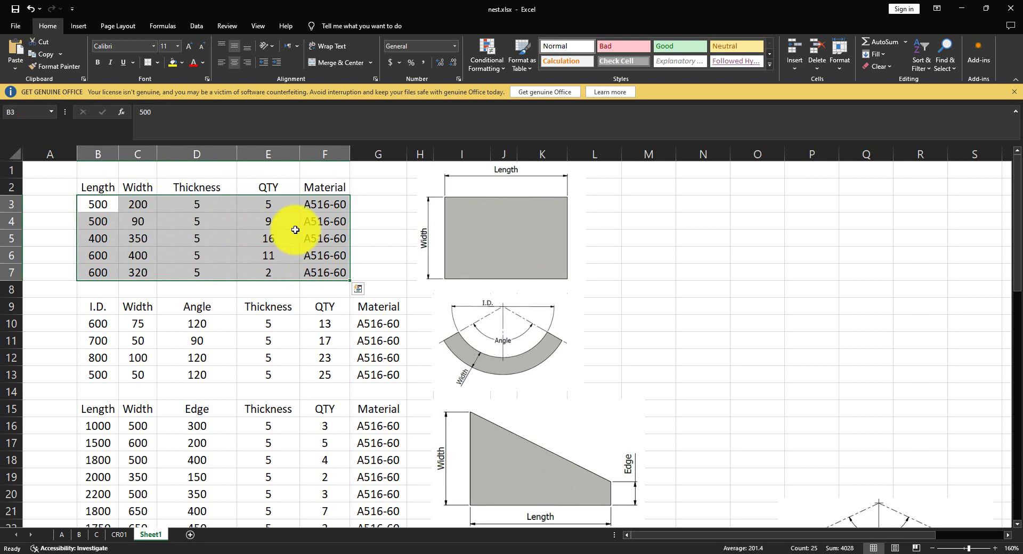
{"action": "right_click", "coordinate": [297, 229]}
{"action": "left_click", "coordinate": [322, 265]}
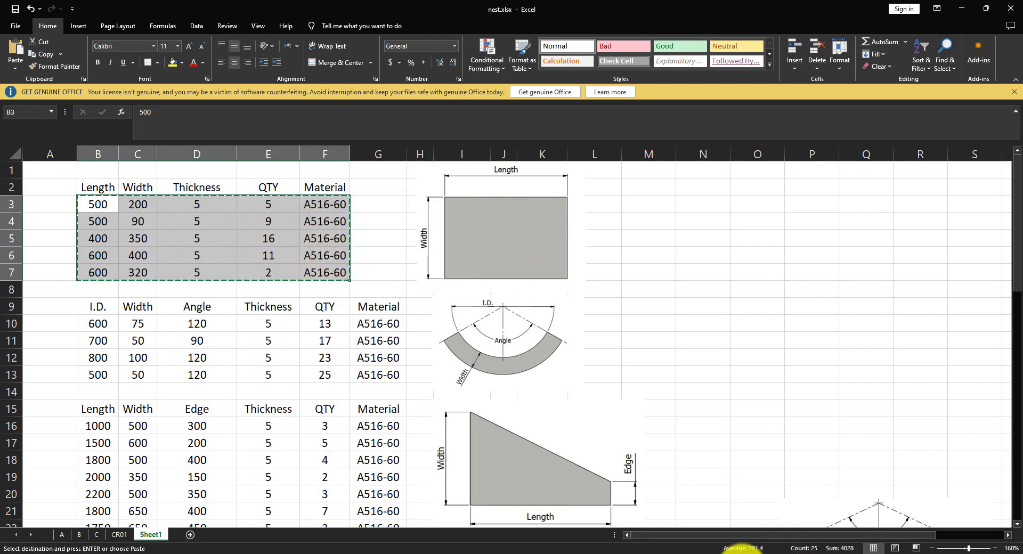
{"action": "key", "text": "alt+Tab"}
Step: Paste the rectangular rows into the Rectangular Shape table, delete blank row 6, and check for duplicates
{"action": "right_click", "coordinate": [256, 50]}
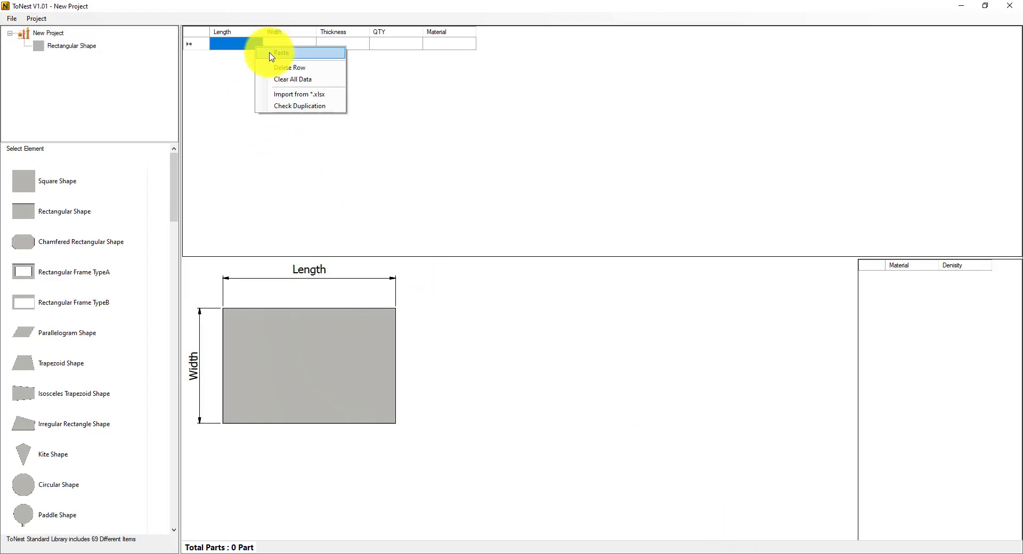
{"action": "left_click", "coordinate": [283, 63]}
{"action": "left_click", "coordinate": [205, 109]}
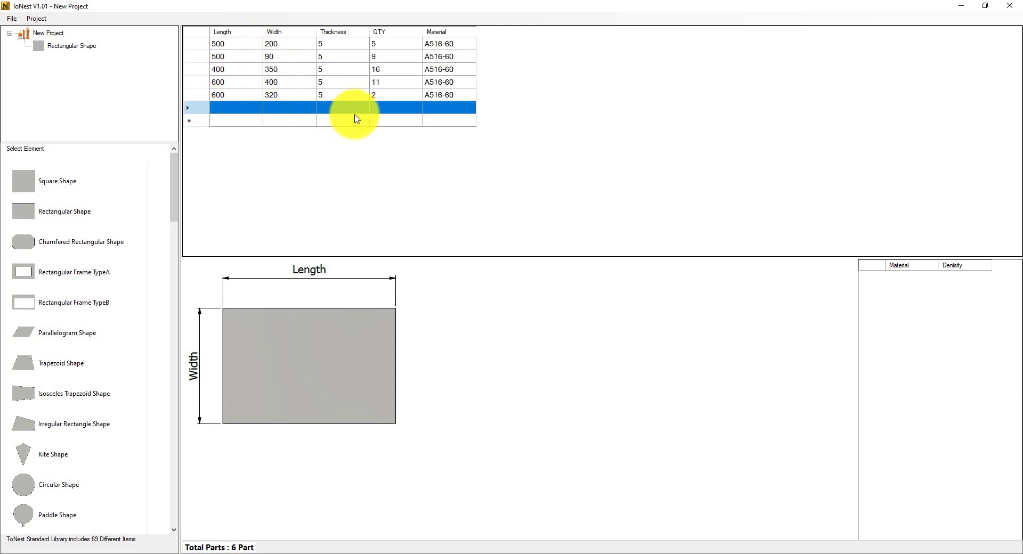
{"action": "left_click", "coordinate": [389, 120]}
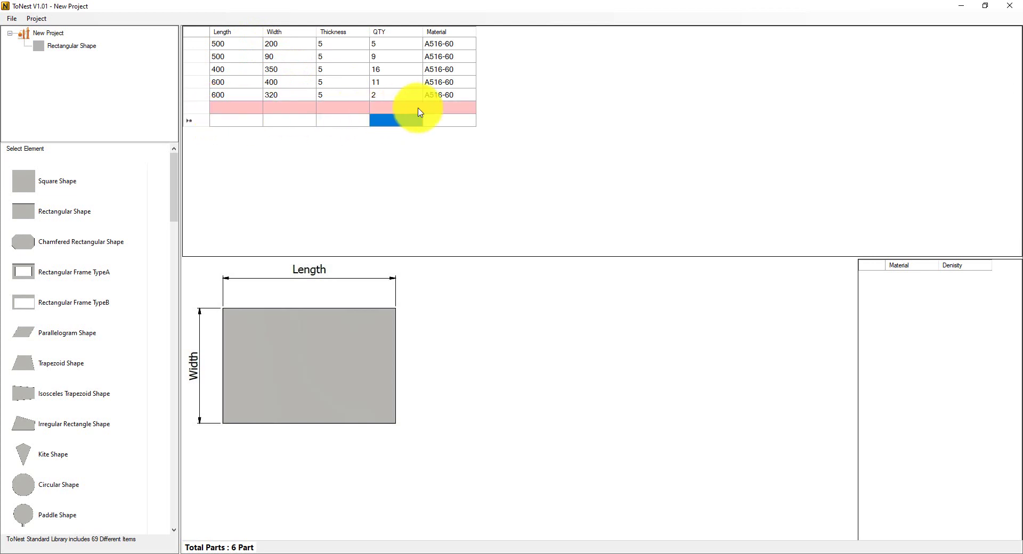
{"action": "right_click", "coordinate": [203, 107]}
{"action": "left_click", "coordinate": [237, 128]}
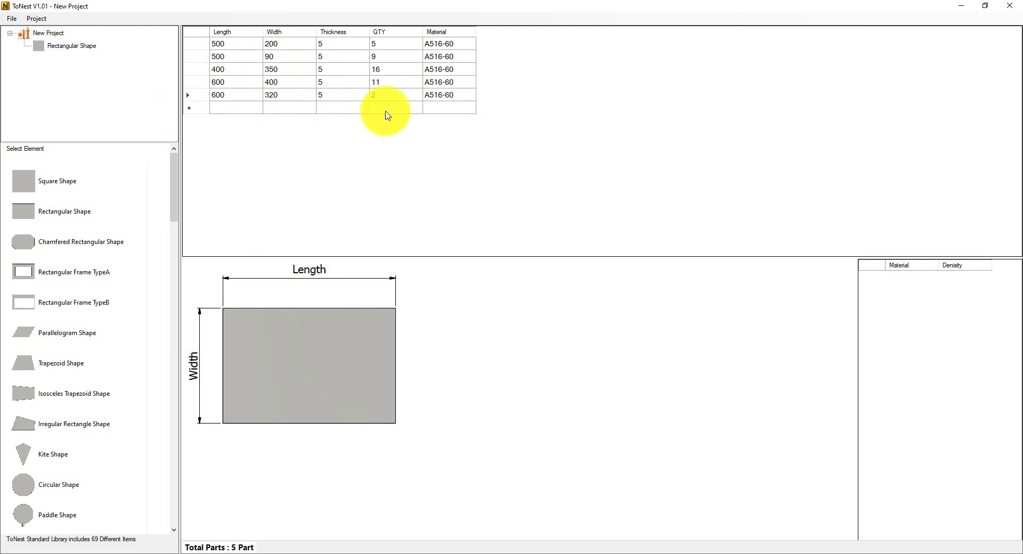
{"action": "left_click", "coordinate": [442, 109]}
{"action": "right_click", "coordinate": [441, 109]}
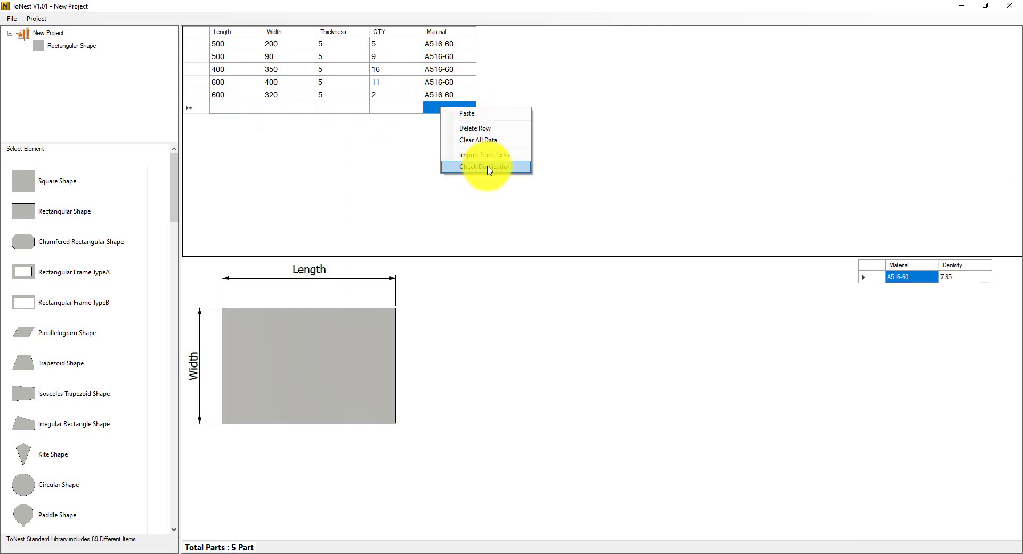
{"action": "left_click", "coordinate": [488, 170]}
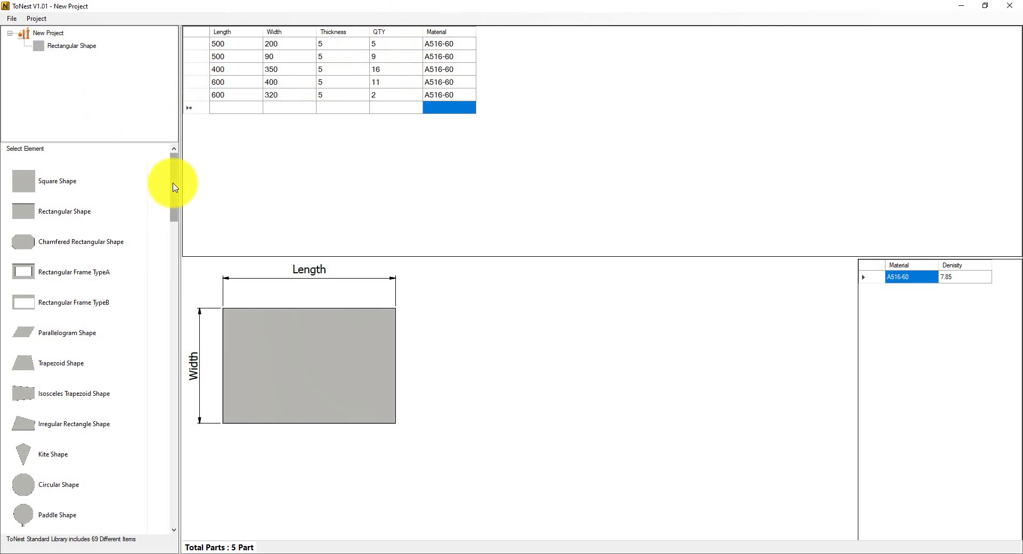
Step: Add an Arc Segment Shape element to the project and select its node
{"action": "left_click_drag", "start_coordinate": [174, 187], "coordinate": [189, 252]}
{"action": "left_click", "coordinate": [64, 371]}
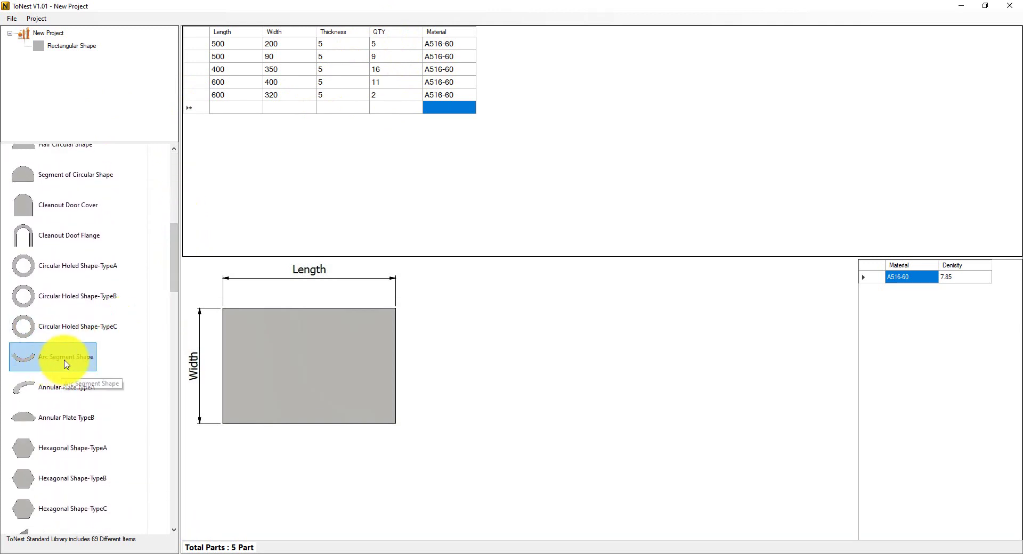
{"action": "double_click", "coordinate": [64, 366]}
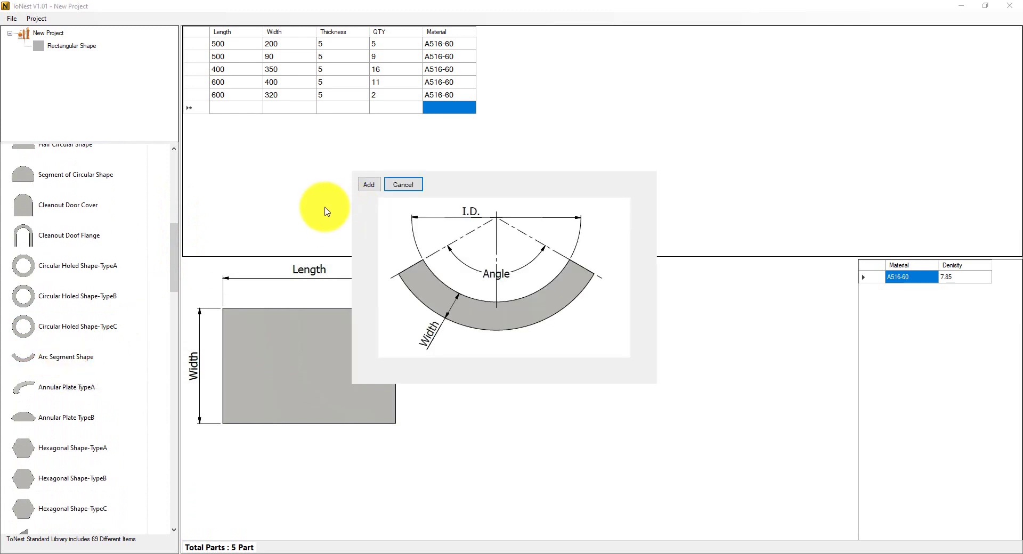
{"action": "left_click", "coordinate": [370, 183]}
{"action": "left_click", "coordinate": [68, 60]}
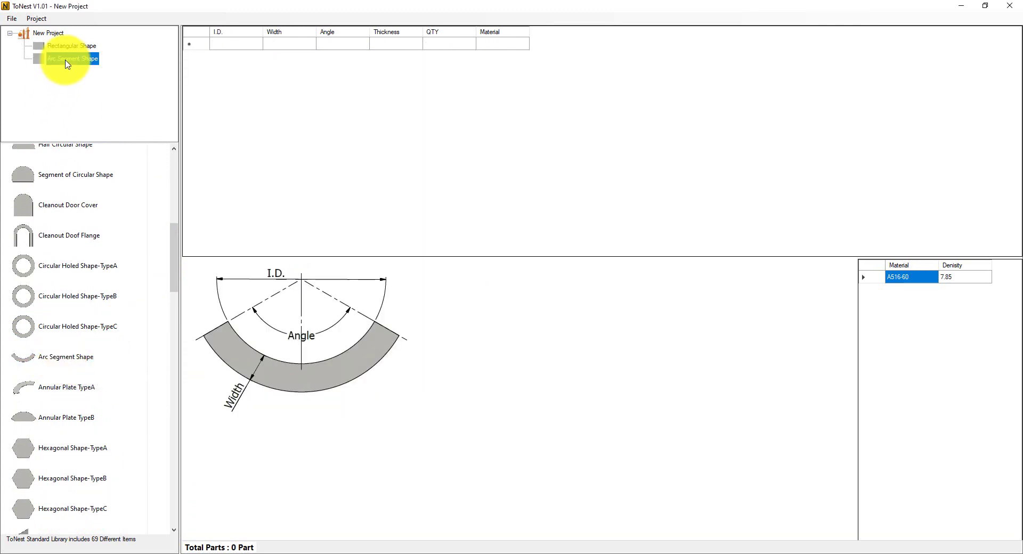
{"action": "left_click", "coordinate": [682, 548]}
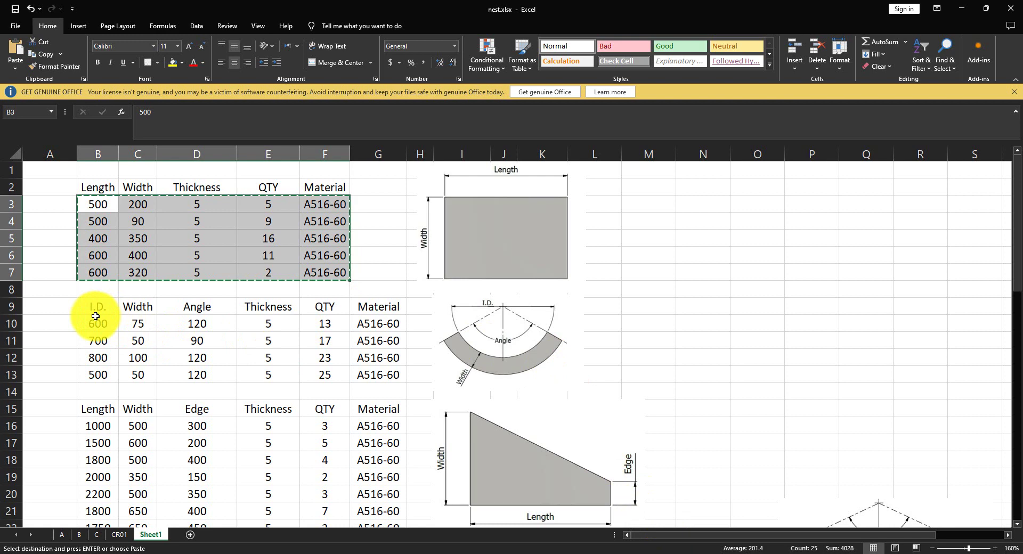
Step: Copy the four arc part rows B10:G13 from the Excel sheet
{"action": "left_click", "coordinate": [95, 307]}
{"action": "left_click_drag", "start_coordinate": [98, 323], "coordinate": [368, 349]}
{"action": "right_click", "coordinate": [369, 349]}
{"action": "left_click", "coordinate": [396, 126]}
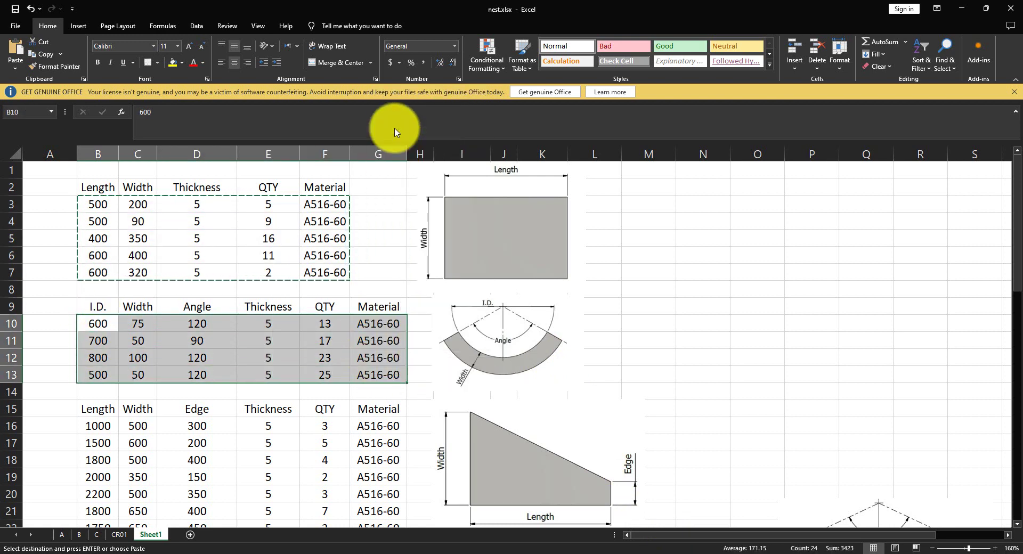
{"action": "left_click", "coordinate": [740, 552]}
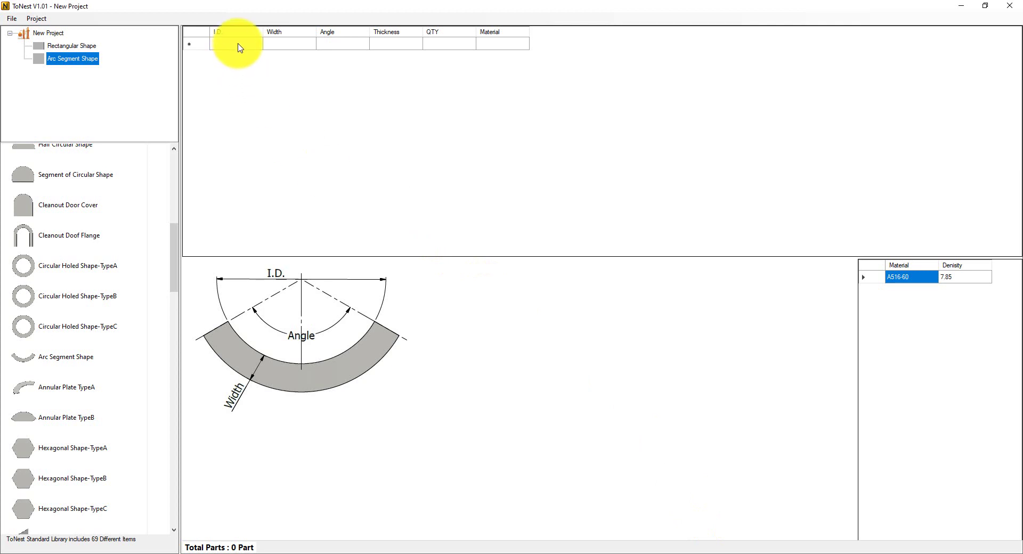
Step: Paste the four arc rows into the Arc Segment table and add a Reb TypeC element
{"action": "left_click", "coordinate": [251, 50]}
{"action": "left_click", "coordinate": [510, 96]}
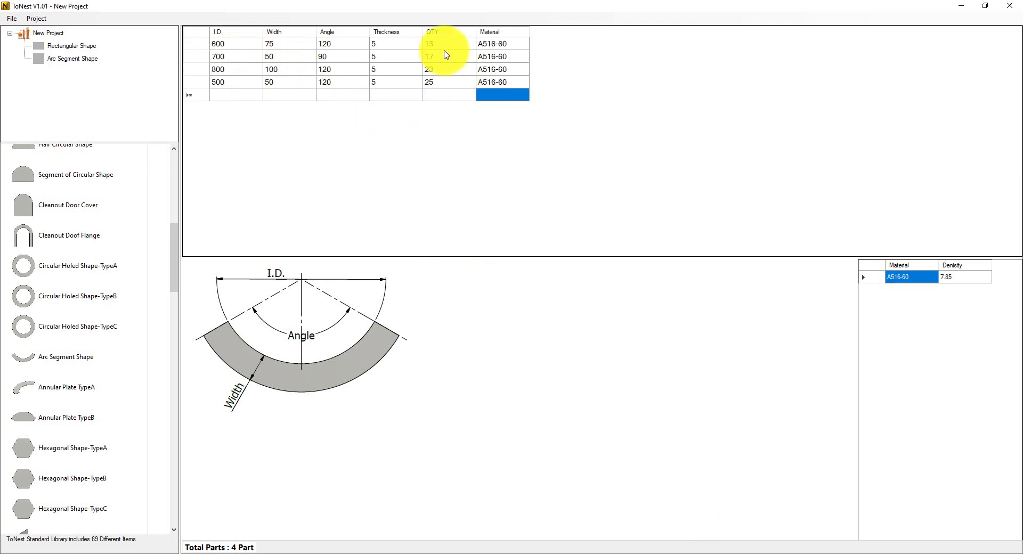
{"action": "left_click_drag", "start_coordinate": [172, 259], "coordinate": [191, 347]}
{"action": "left_click", "coordinate": [68, 346]}
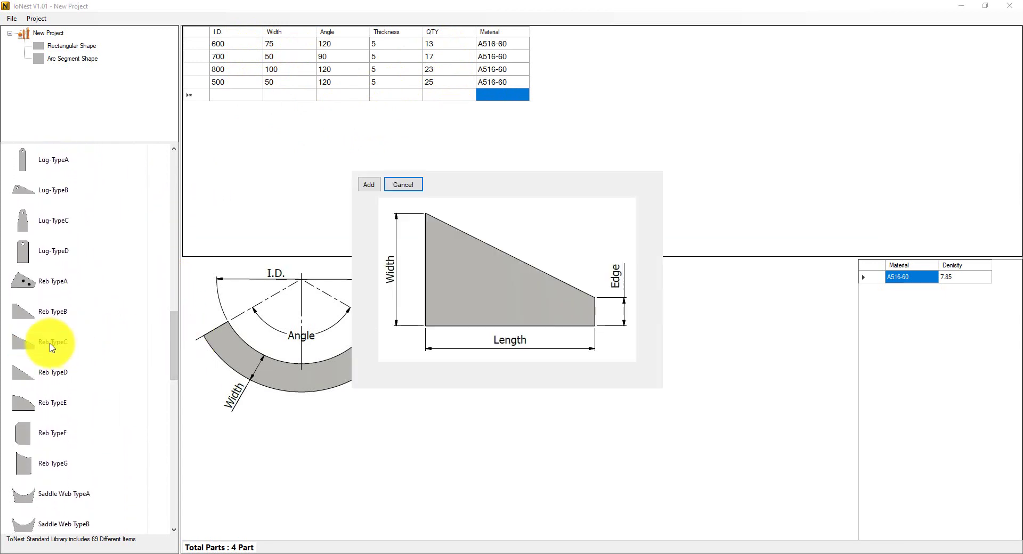
{"action": "left_click", "coordinate": [366, 183]}
{"action": "left_click", "coordinate": [62, 72]}
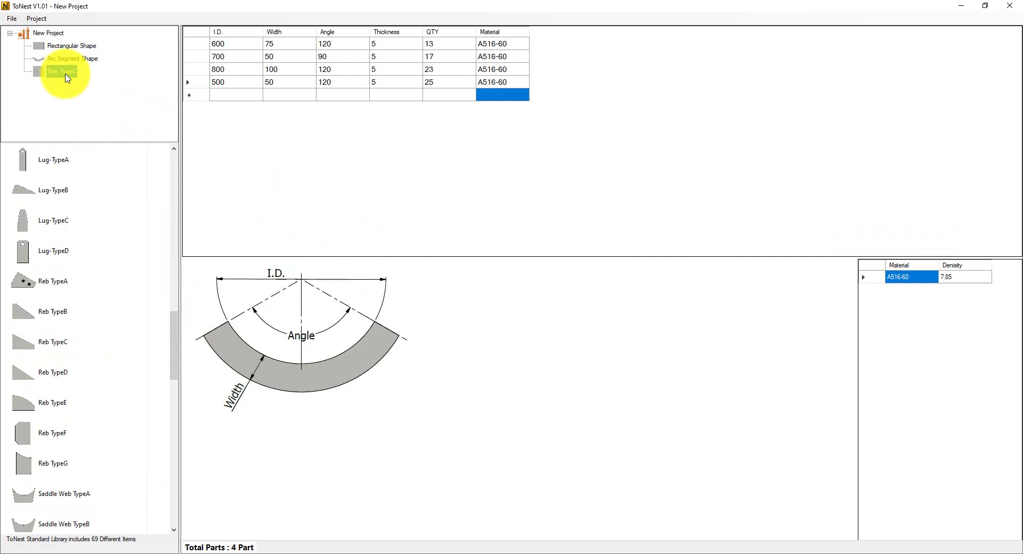
Step: Copy the seven rib part rows B16:G22 from Excel
{"action": "left_click", "coordinate": [686, 552]}
{"action": "scroll", "coordinate": [496, 287], "scroll_direction": "down", "scroll_amount": 2}
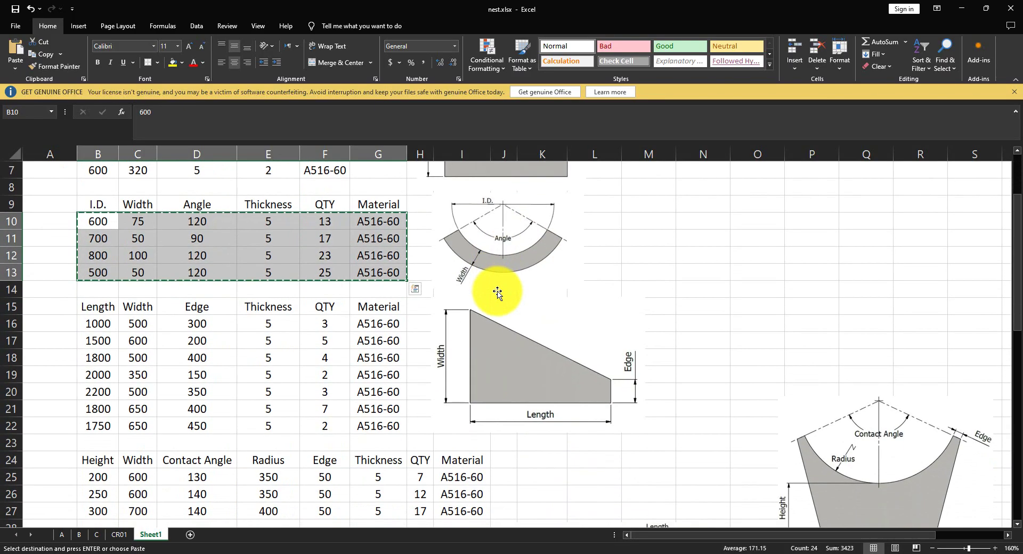
{"action": "left_click_drag", "start_coordinate": [114, 323], "coordinate": [137, 323]}
{"action": "left_click_drag", "start_coordinate": [260, 344], "coordinate": [393, 422]}
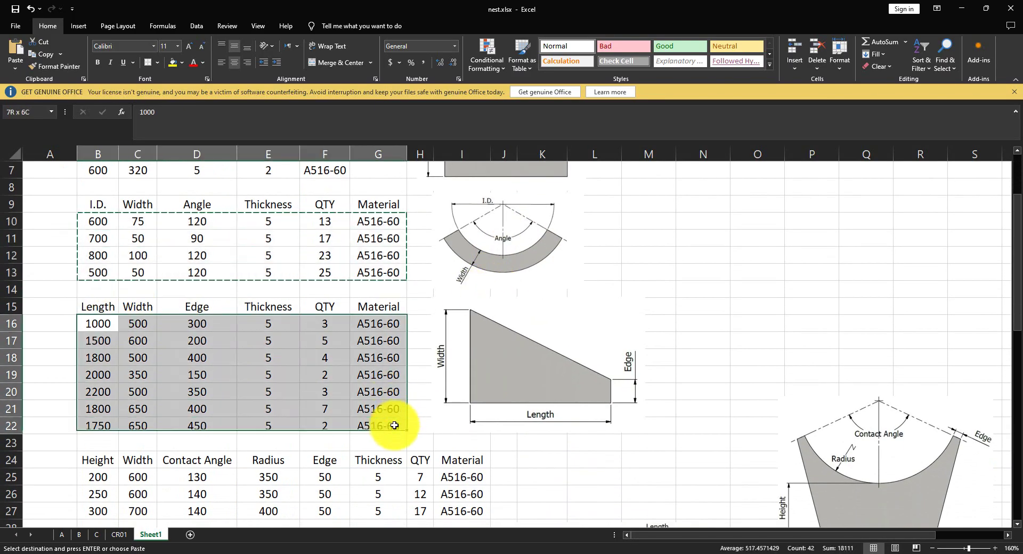
{"action": "right_click", "coordinate": [373, 364]}
{"action": "left_click", "coordinate": [402, 140]}
{"action": "left_click", "coordinate": [741, 551]}
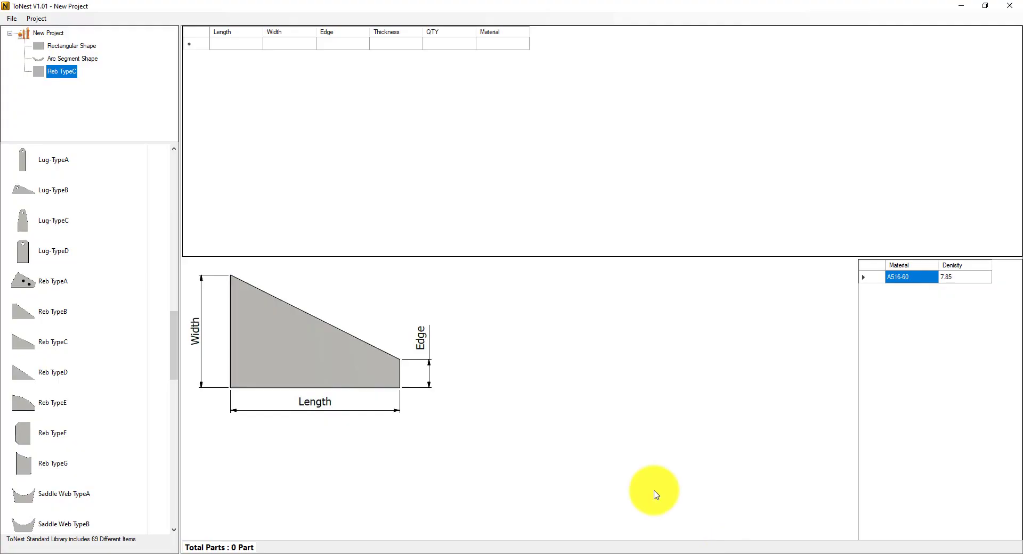
Step: Paste the seven rib rows into the Reb TypeC table and check for duplicate rows
{"action": "right_click", "coordinate": [248, 46]}
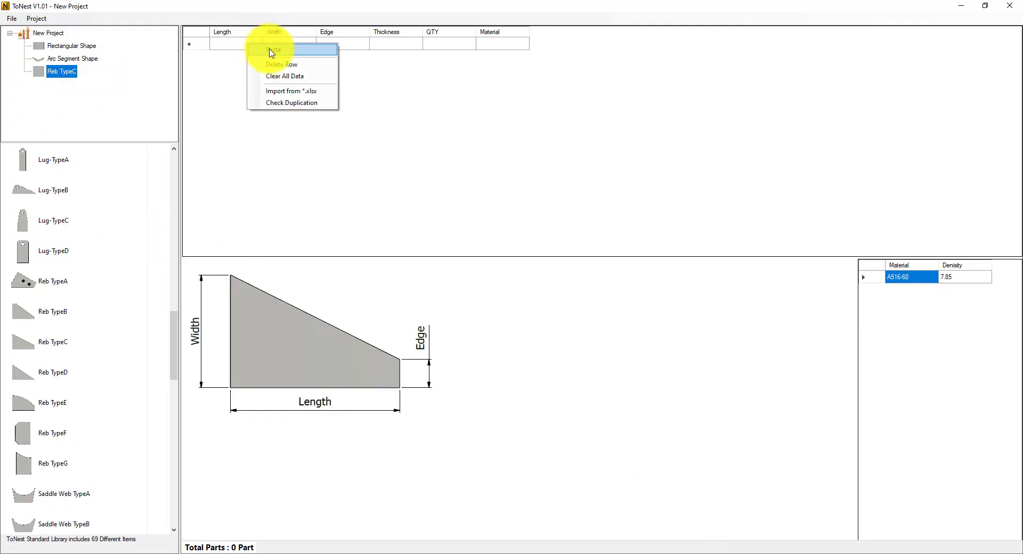
{"action": "left_click", "coordinate": [273, 49]}
{"action": "right_click", "coordinate": [506, 137]}
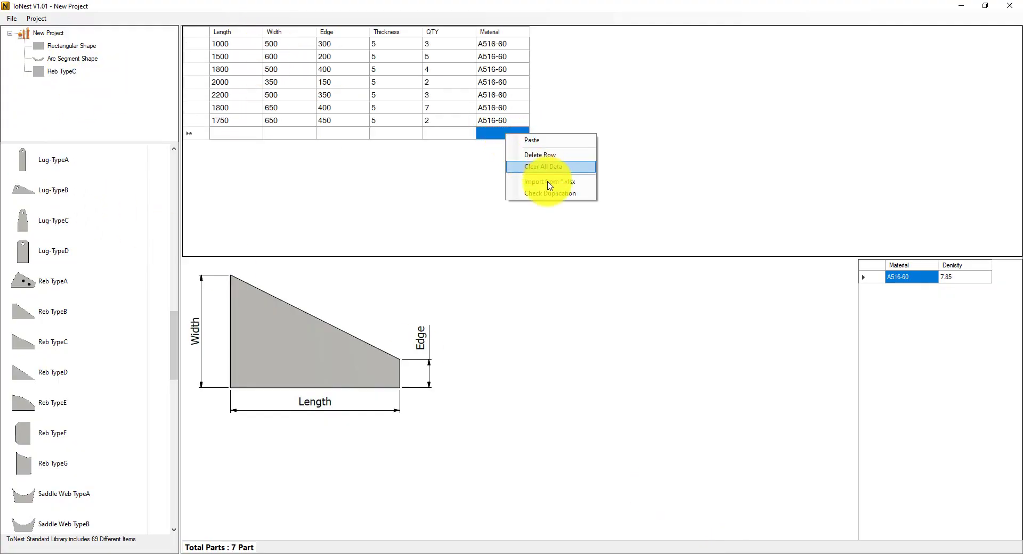
{"action": "left_click", "coordinate": [548, 194]}
Step: Add a Saddle Web TypeB element to the project and select its node
{"action": "scroll", "coordinate": [174, 341], "scroll_direction": "down", "scroll_amount": 6}
{"action": "left_click", "coordinate": [80, 342]}
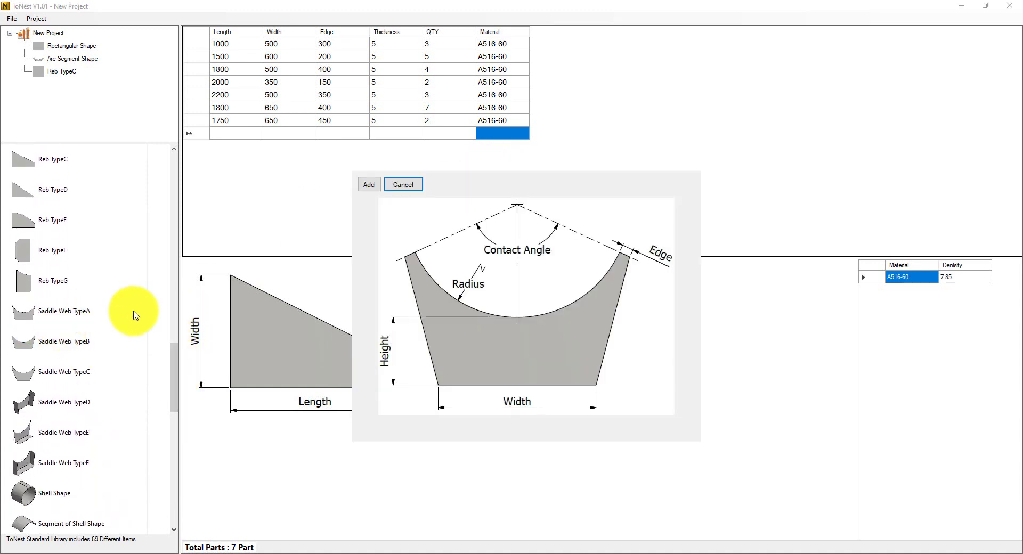
{"action": "left_click", "coordinate": [368, 187]}
{"action": "left_click", "coordinate": [68, 86]}
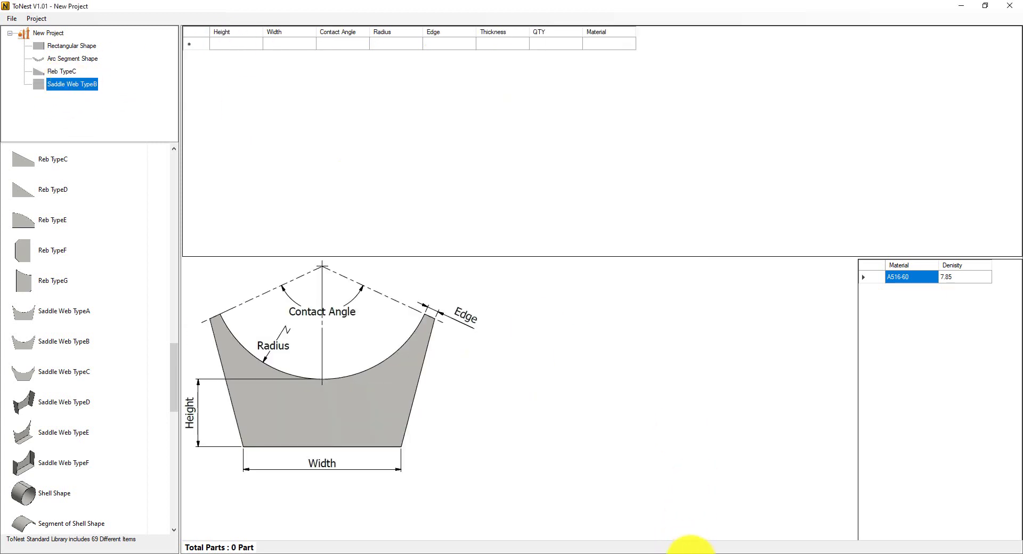
Step: Copy saddle rows B25:I27 from Excel and paste them into the Saddle Web TypeB table
{"action": "left_click", "coordinate": [685, 548]}
{"action": "scroll", "coordinate": [394, 319], "scroll_direction": "down", "scroll_amount": 2}
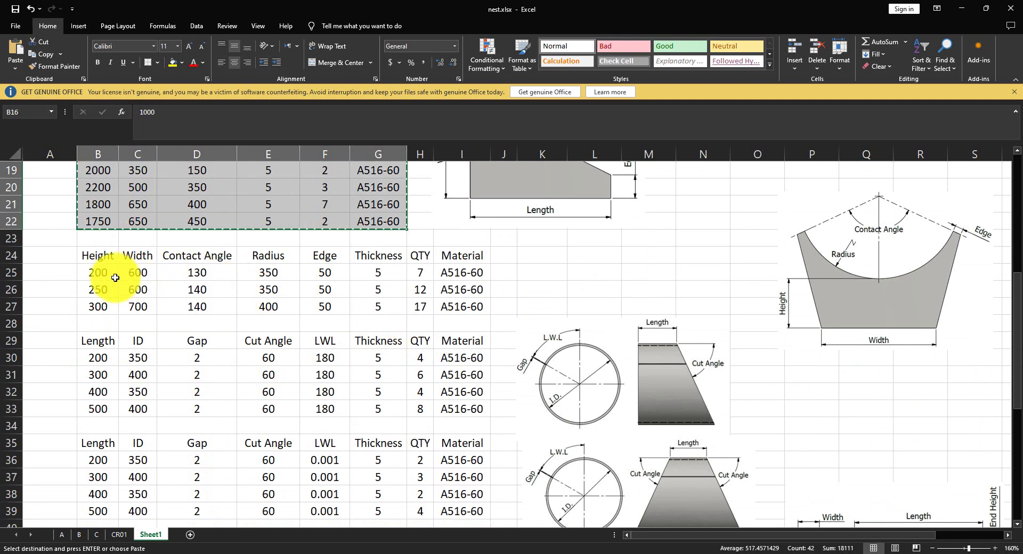
{"action": "left_click_drag", "start_coordinate": [98, 271], "coordinate": [462, 307]}
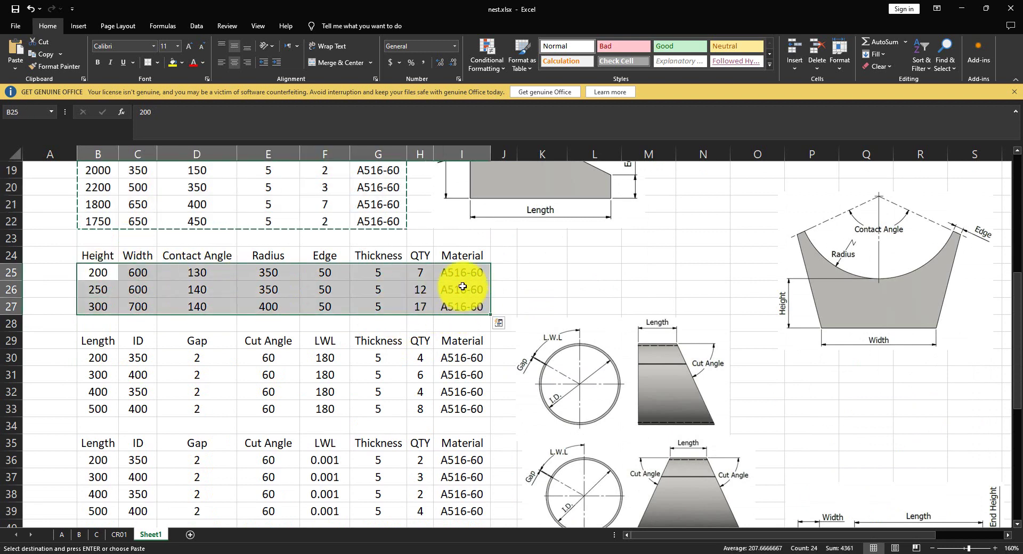
{"action": "right_click", "coordinate": [463, 287]}
{"action": "left_click", "coordinate": [501, 324]}
{"action": "left_click", "coordinate": [733, 545]}
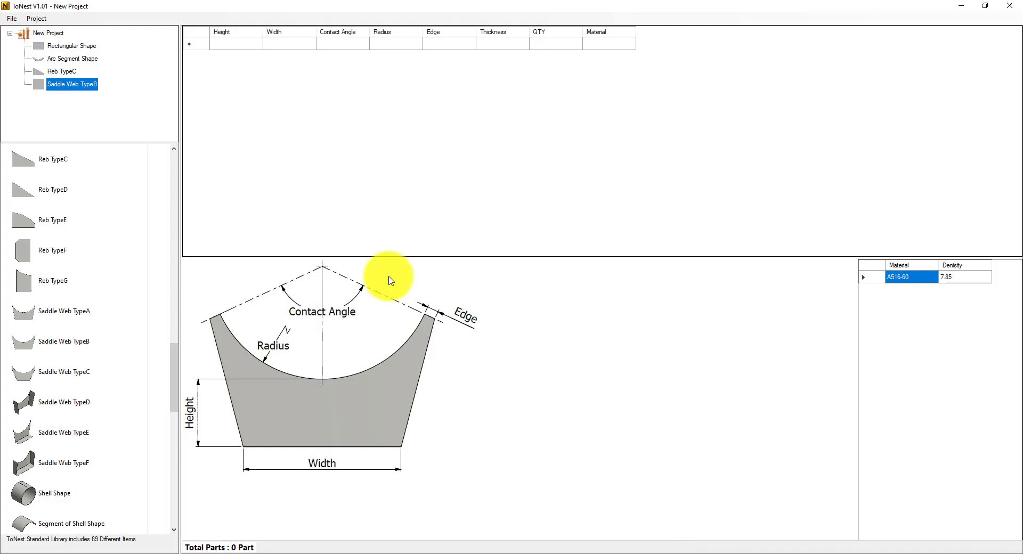
{"action": "left_click", "coordinate": [259, 51]}
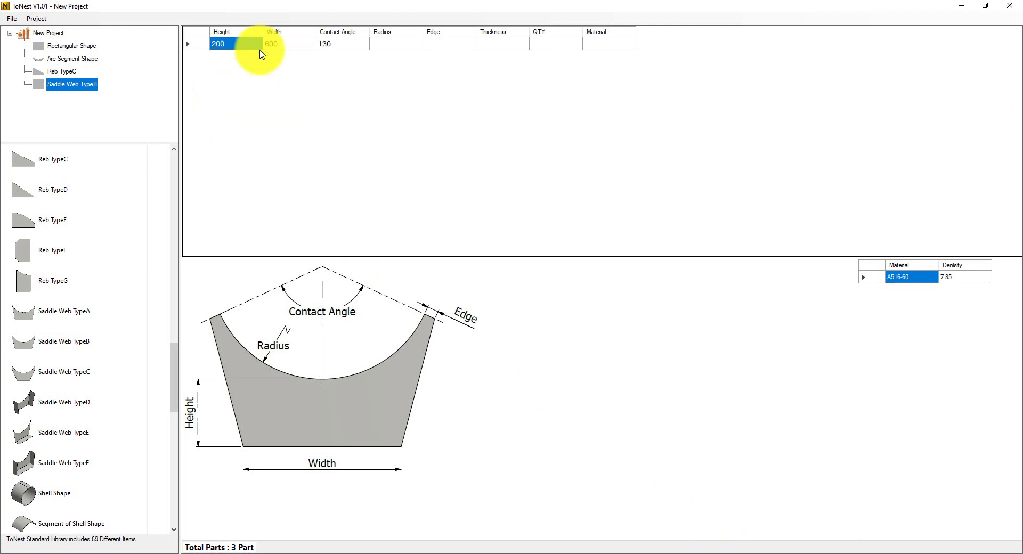
{"action": "left_click", "coordinate": [631, 81]}
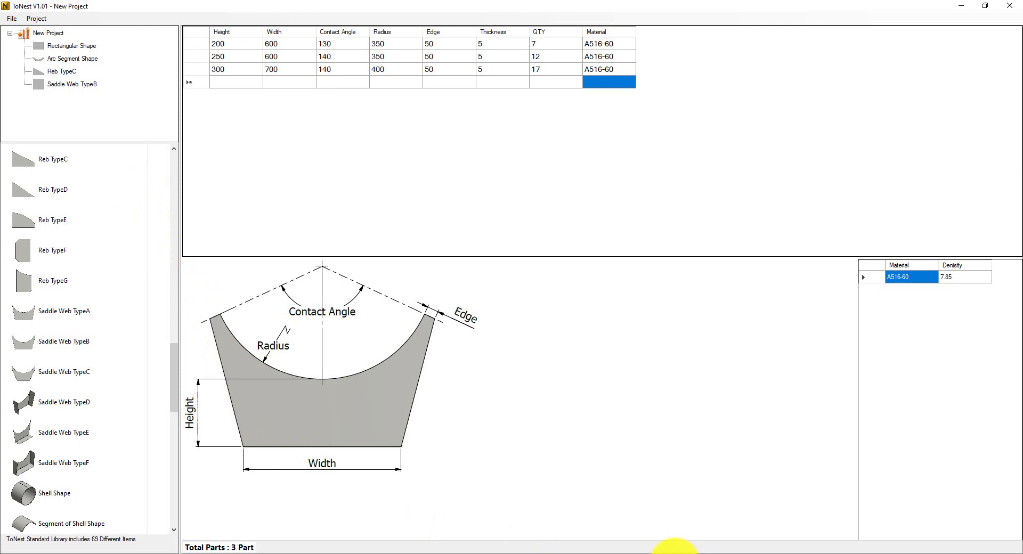
{"action": "left_click_drag", "start_coordinate": [172, 361], "coordinate": [187, 409]}
{"action": "left_click", "coordinate": [96, 334]}
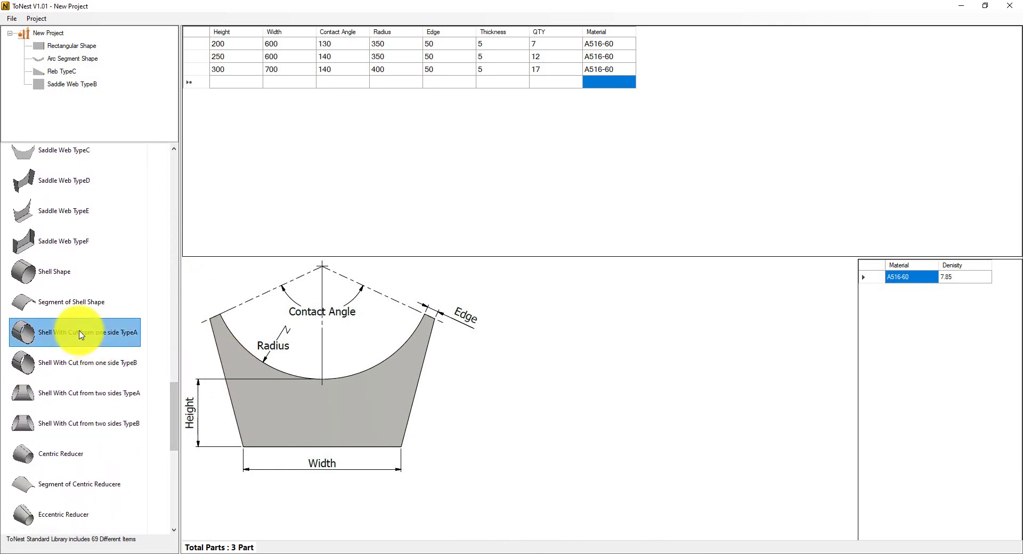
Step: Add Shell With Cut from one side TypeA to the project
{"action": "double_click", "coordinate": [81, 335]}
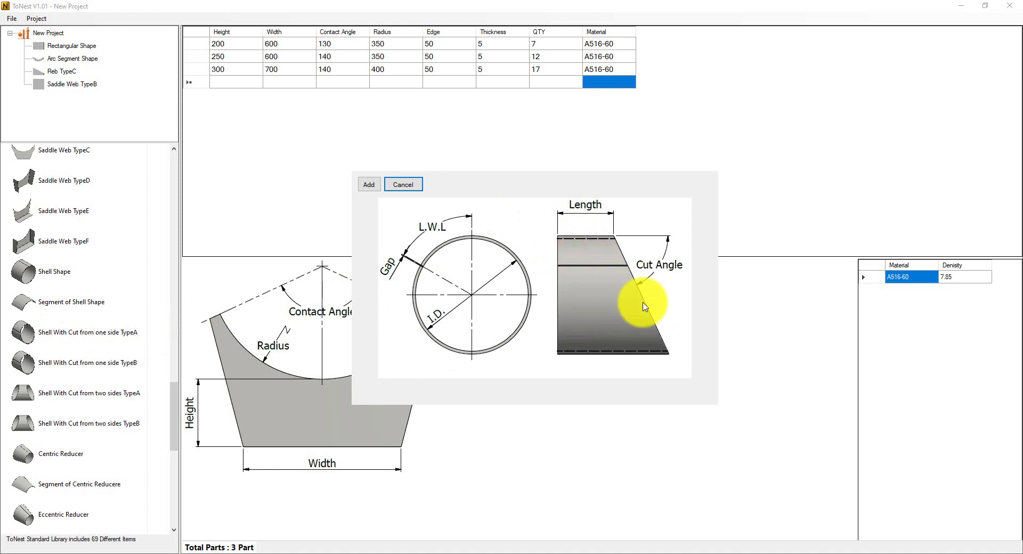
{"action": "left_click", "coordinate": [369, 185]}
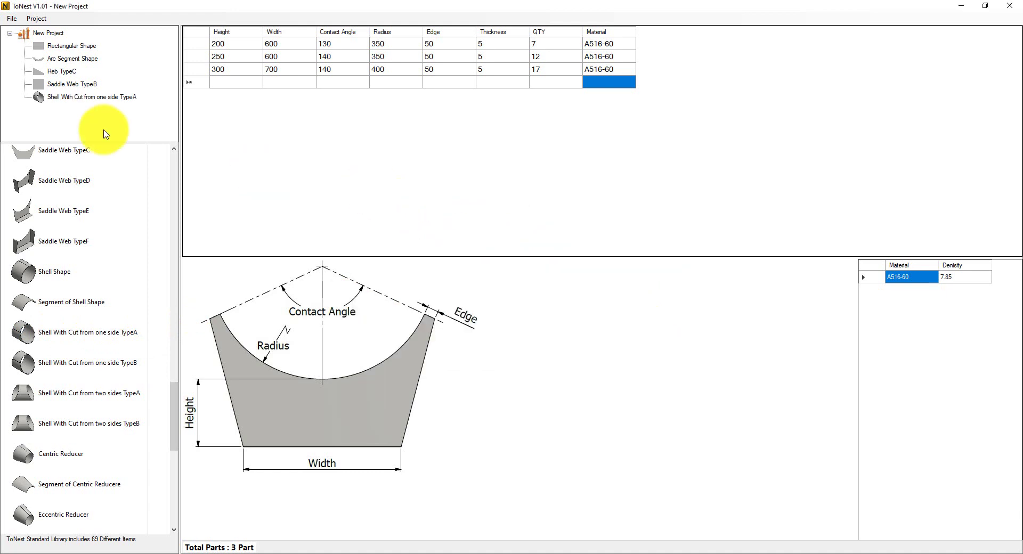
{"action": "left_click", "coordinate": [85, 99]}
Step: Copy the four one-side shell rows B30:I33 from Excel
{"action": "left_click", "coordinate": [705, 546]}
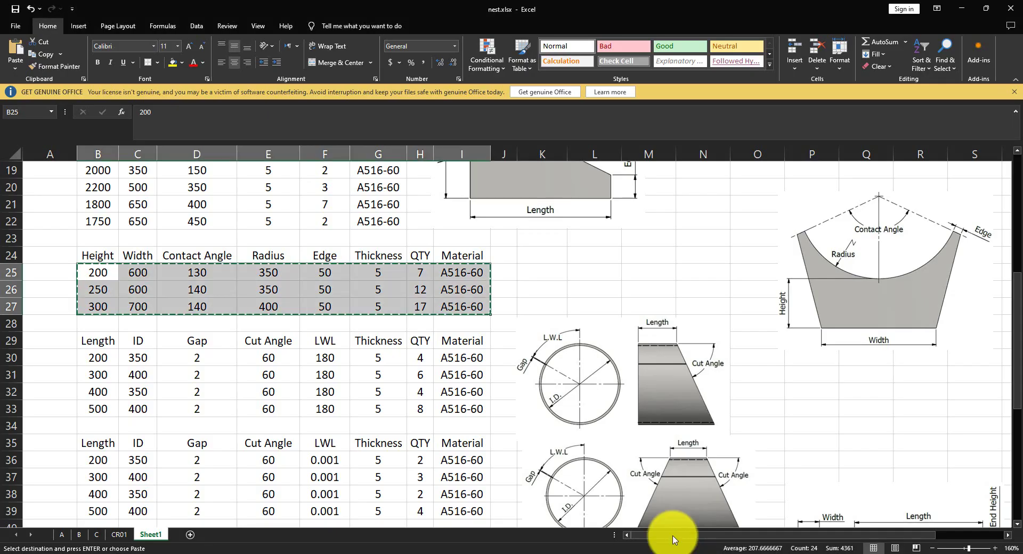
{"action": "left_click_drag", "start_coordinate": [93, 356], "coordinate": [429, 365]}
{"action": "right_click", "coordinate": [428, 365]}
{"action": "left_click", "coordinate": [445, 142]}
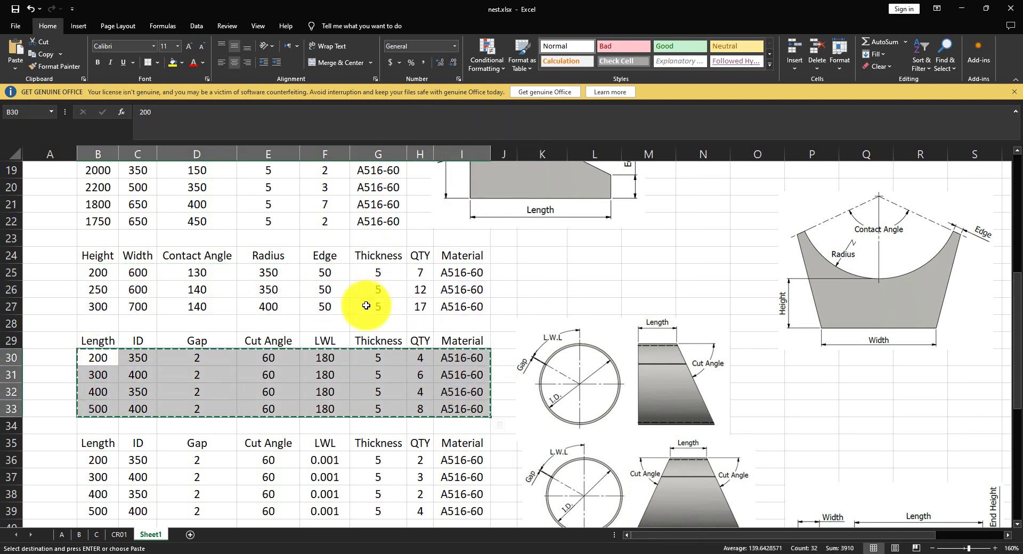
{"action": "scroll", "coordinate": [433, 332], "scroll_direction": "down", "scroll_amount": 3}
{"action": "scroll", "coordinate": [434, 331], "scroll_direction": "down", "scroll_amount": 1}
{"action": "left_click", "coordinate": [727, 546]}
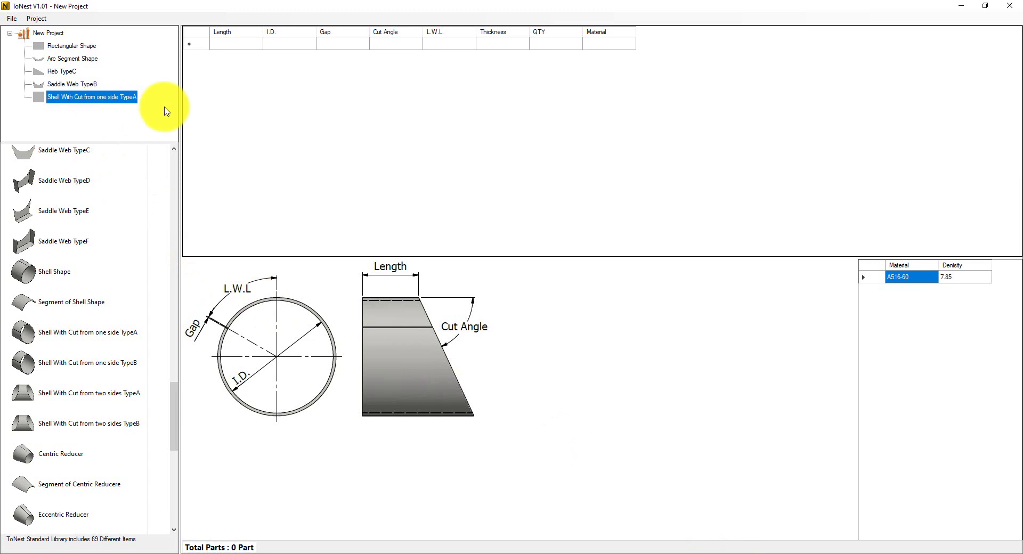
Step: Paste the shell rows, check for duplicates, then add Shell With Cut from two sides TypeA
{"action": "right_click", "coordinate": [251, 45]}
{"action": "left_click", "coordinate": [266, 51]}
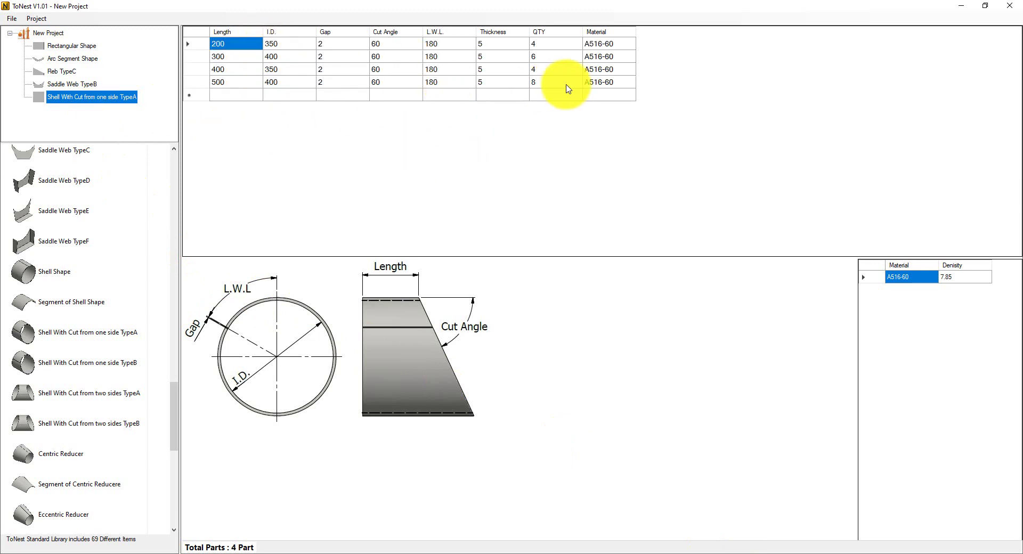
{"action": "left_click", "coordinate": [621, 95]}
{"action": "right_click", "coordinate": [621, 95]}
{"action": "left_click", "coordinate": [662, 153]}
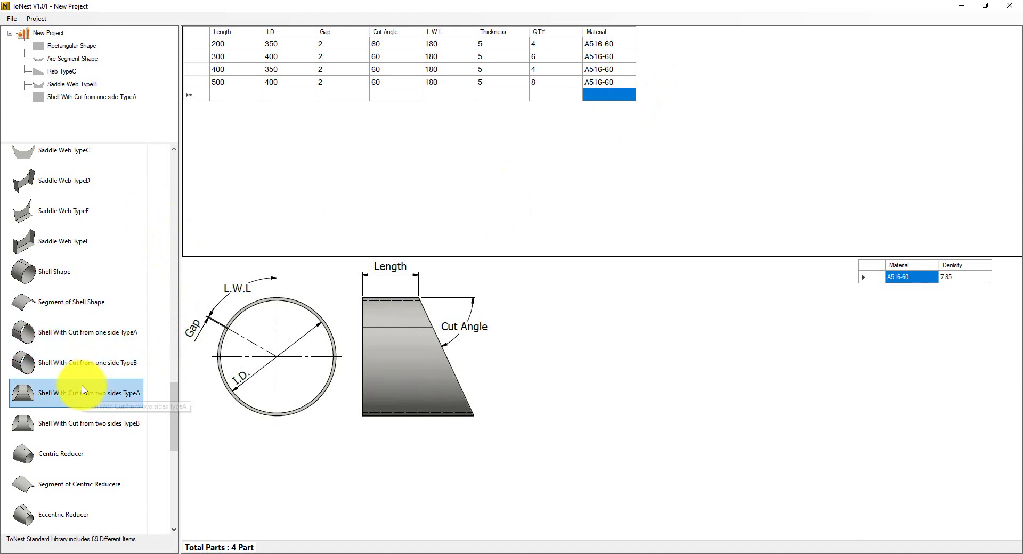
{"action": "left_click_drag", "start_coordinate": [65, 398], "coordinate": [115, 140]}
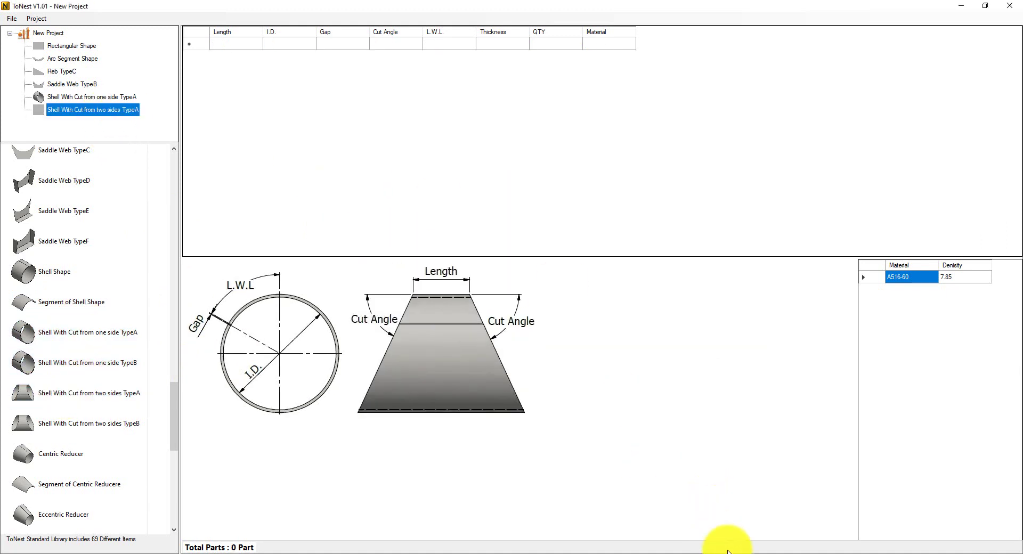
Step: Copy B36:I39 from Excel and paste the four rows into the two-sides shell table
{"action": "left_click", "coordinate": [693, 546]}
{"action": "left_click_drag", "start_coordinate": [94, 307], "coordinate": [447, 349]}
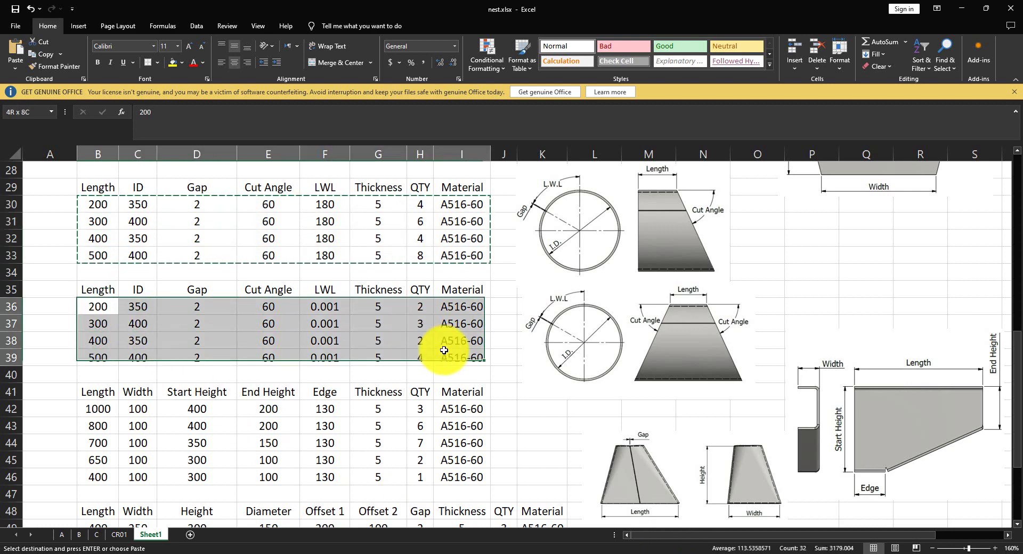
{"action": "right_click", "coordinate": [455, 327]}
{"action": "left_click", "coordinate": [477, 103]}
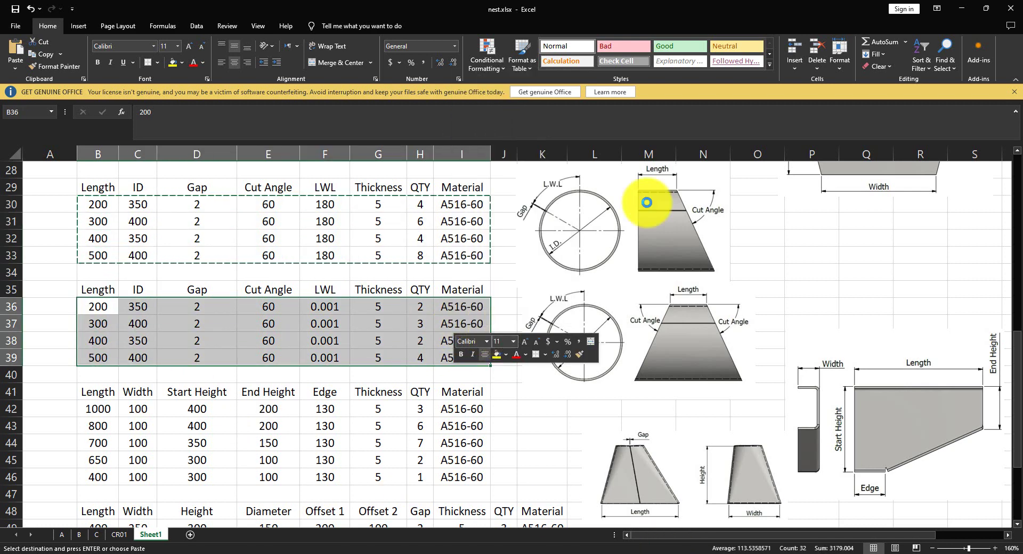
{"action": "left_click", "coordinate": [731, 548]}
{"action": "right_click", "coordinate": [264, 49]}
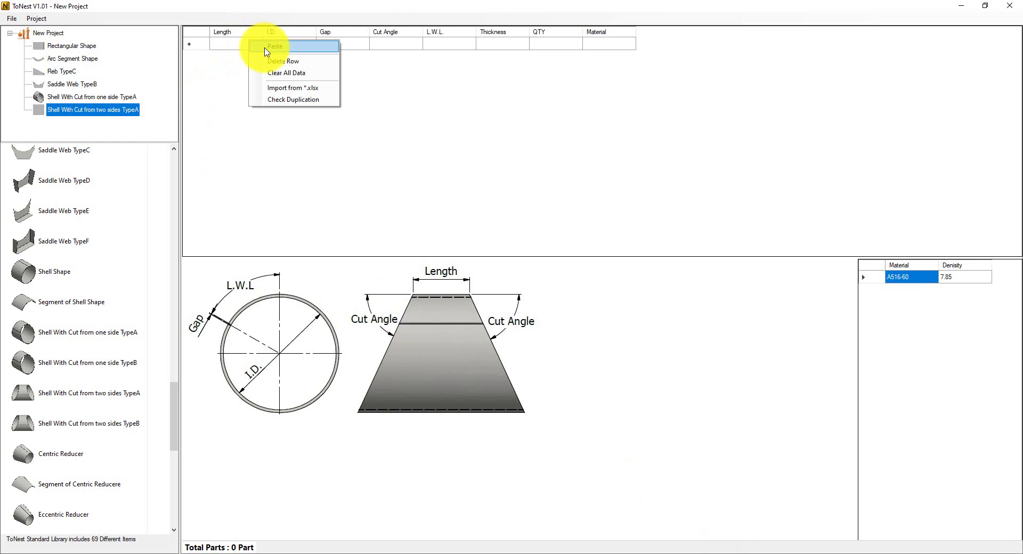
{"action": "left_click", "coordinate": [280, 59]}
{"action": "left_click_drag", "start_coordinate": [173, 409], "coordinate": [197, 491]}
{"action": "left_click", "coordinate": [151, 485]}
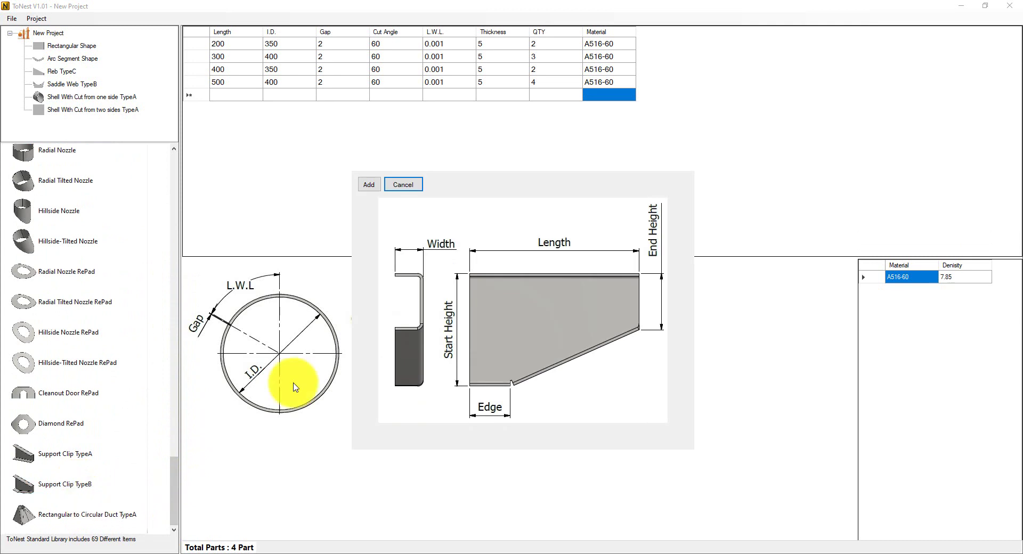
Step: Add Support Clip TypeB and copy its five size rows B42:I46 from Excel
{"action": "left_click", "coordinate": [368, 187]}
{"action": "left_click", "coordinate": [72, 123]}
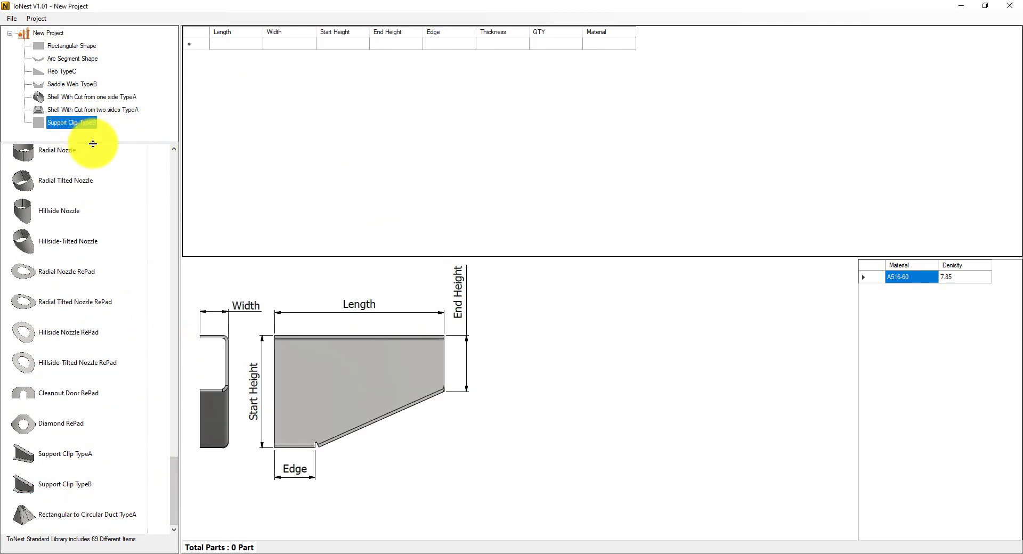
{"action": "left_click_drag", "start_coordinate": [93, 144], "coordinate": [100, 198]}
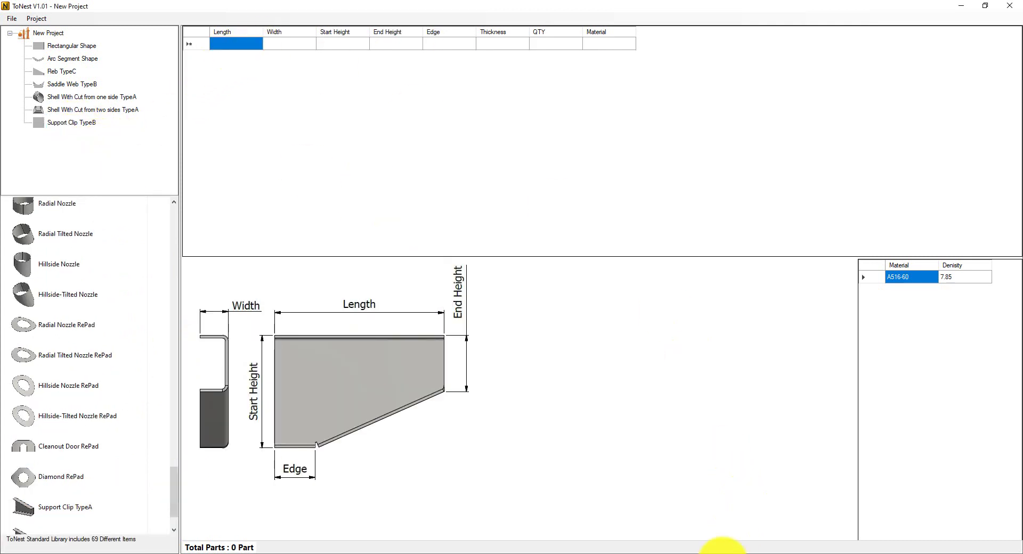
{"action": "left_click", "coordinate": [690, 547]}
{"action": "scroll", "coordinate": [137, 440], "scroll_direction": "down", "scroll_amount": 1}
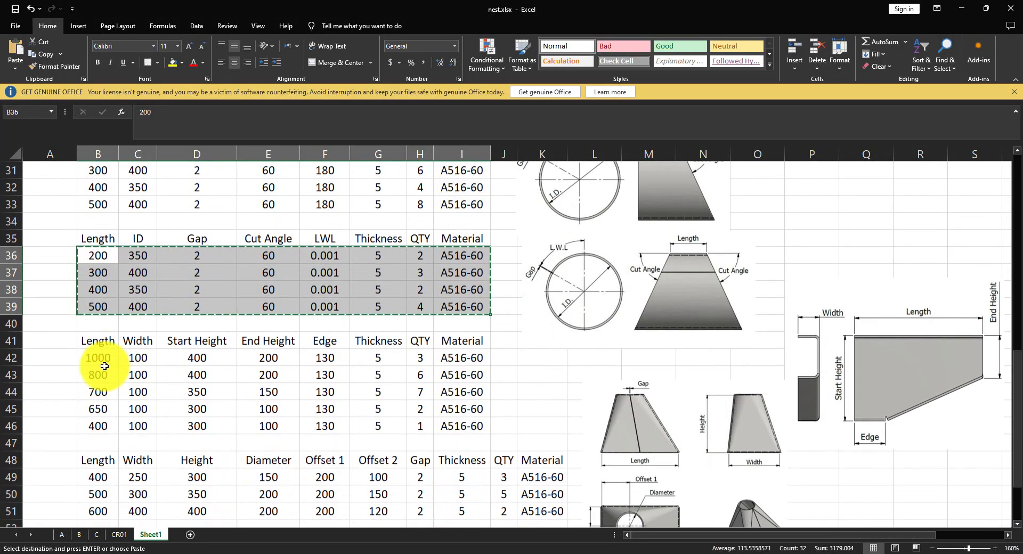
{"action": "left_click", "coordinate": [98, 358]}
{"action": "left_click_drag", "start_coordinate": [154, 365], "coordinate": [457, 423]}
{"action": "right_click", "coordinate": [450, 393]}
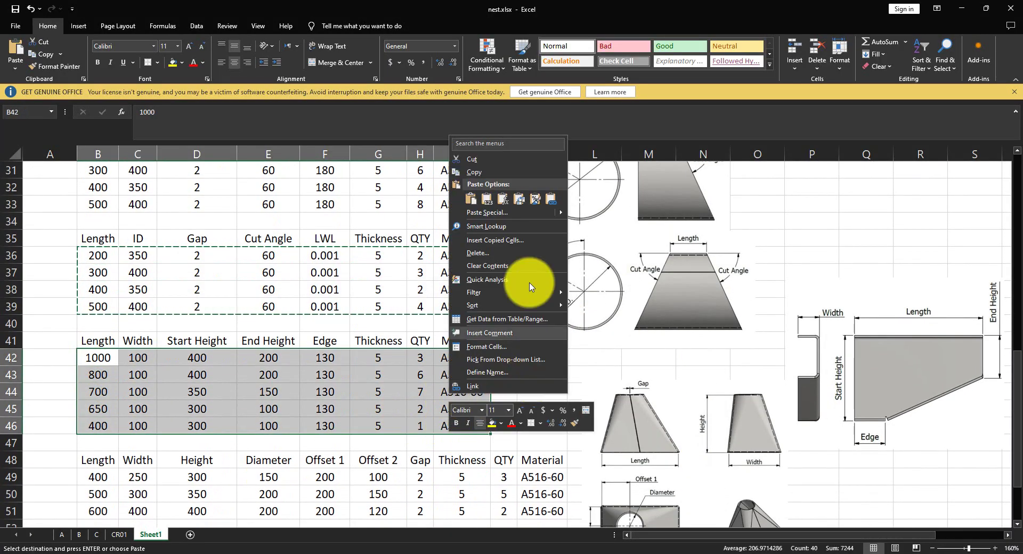
{"action": "left_click", "coordinate": [490, 179]}
{"action": "left_click", "coordinate": [753, 546]}
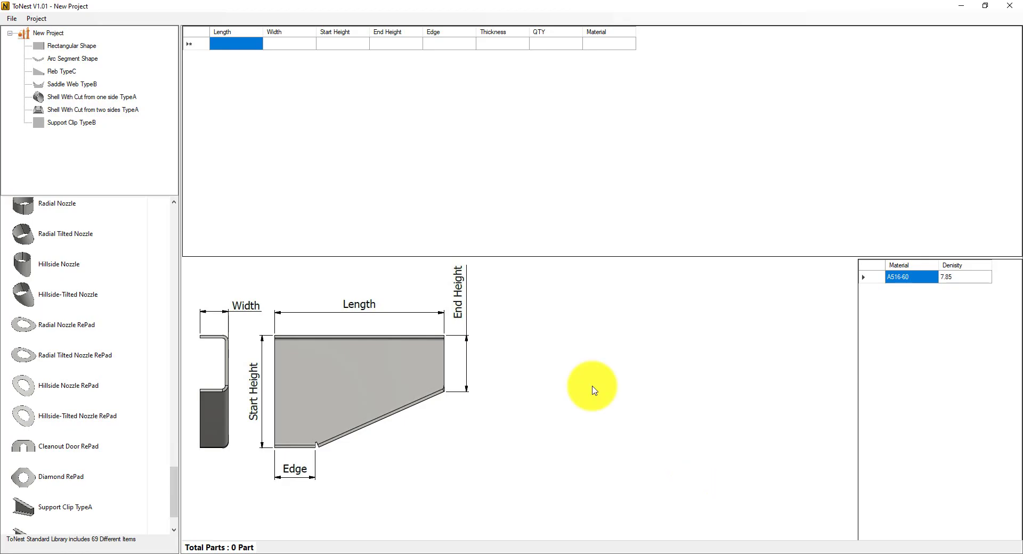
Step: Paste the five support clip rows into its table and delete the empty pink row
{"action": "left_click", "coordinate": [276, 52]}
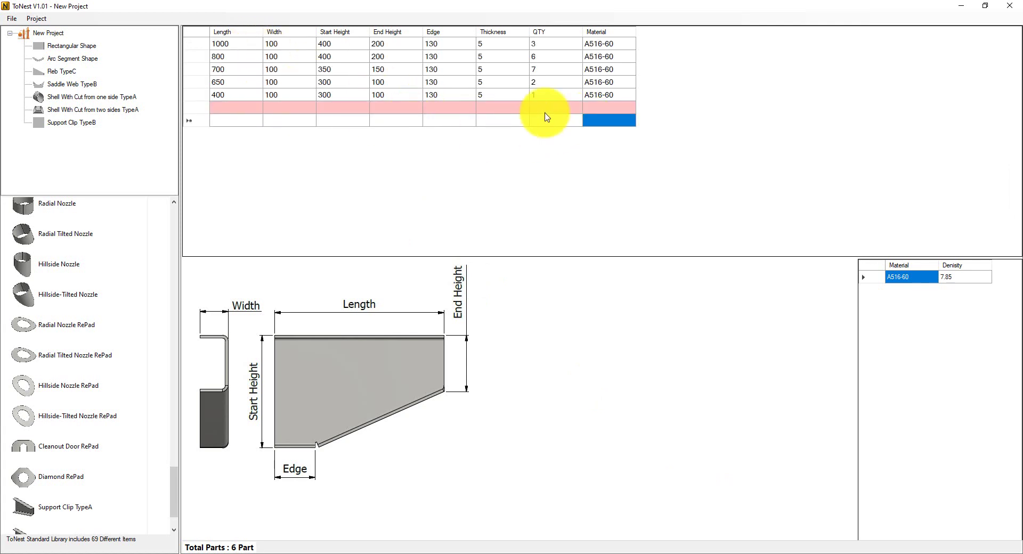
{"action": "left_click", "coordinate": [202, 108]}
{"action": "right_click", "coordinate": [205, 109]}
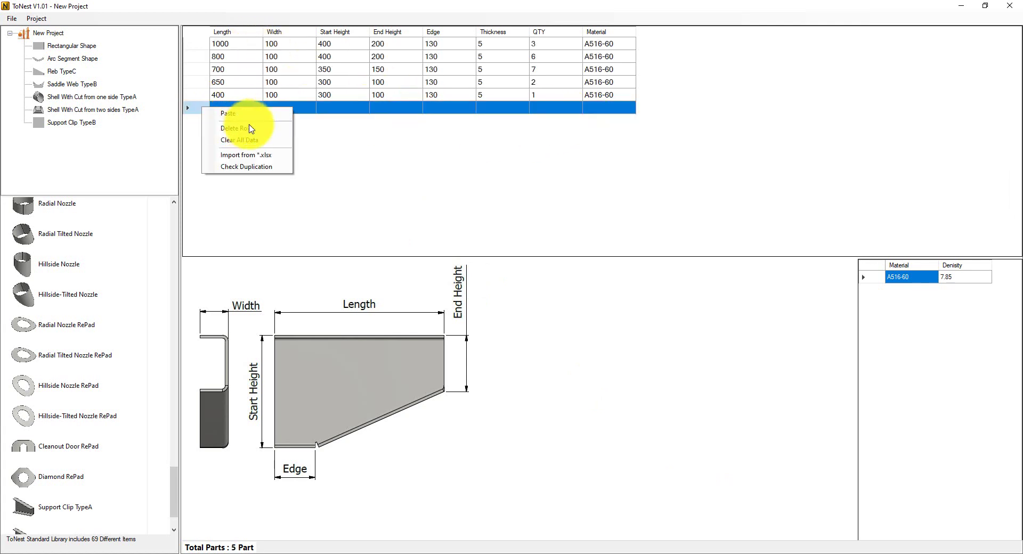
{"action": "left_click", "coordinate": [255, 126]}
{"action": "left_click", "coordinate": [609, 108]}
{"action": "right_click", "coordinate": [602, 111]}
{"action": "left_click", "coordinate": [658, 170]}
Step: Add Rectangular to Circular Duct TypeA to the project
{"action": "scroll", "coordinate": [125, 223], "scroll_direction": "down", "scroll_amount": 2}
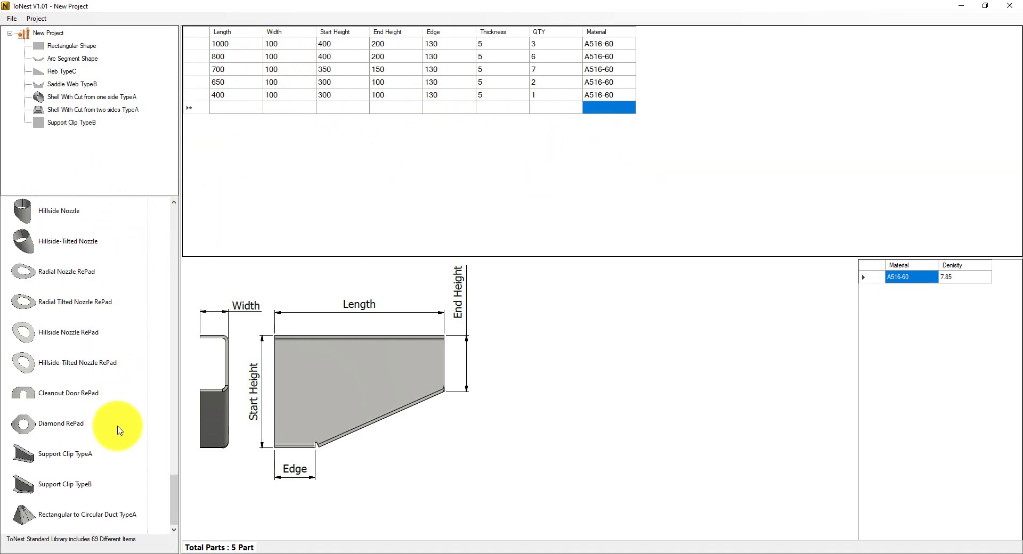
{"action": "double_click", "coordinate": [88, 514]}
{"action": "left_click", "coordinate": [362, 188]}
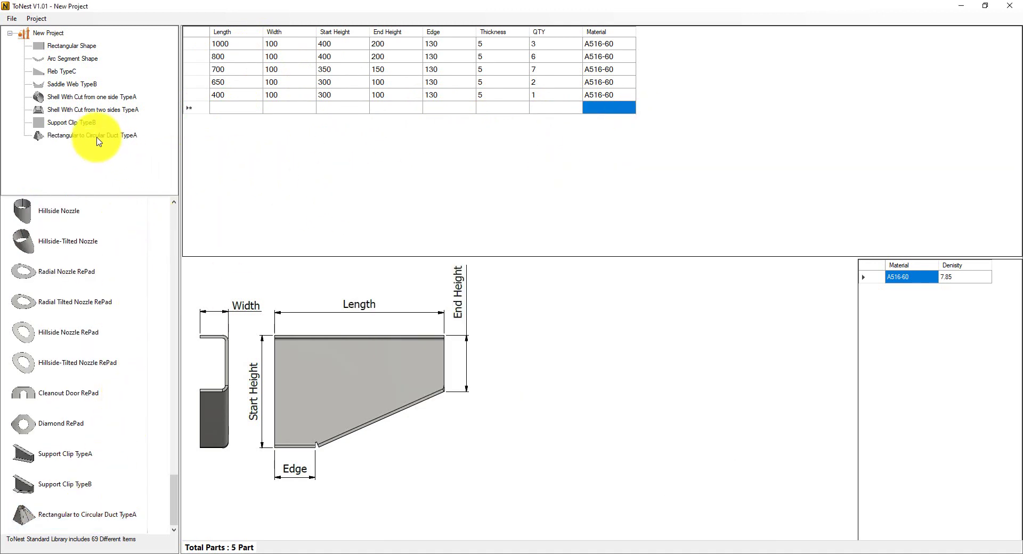
Step: Copy the duct sizes B49:K51 from the Excel sheet
{"action": "left_click", "coordinate": [91, 136]}
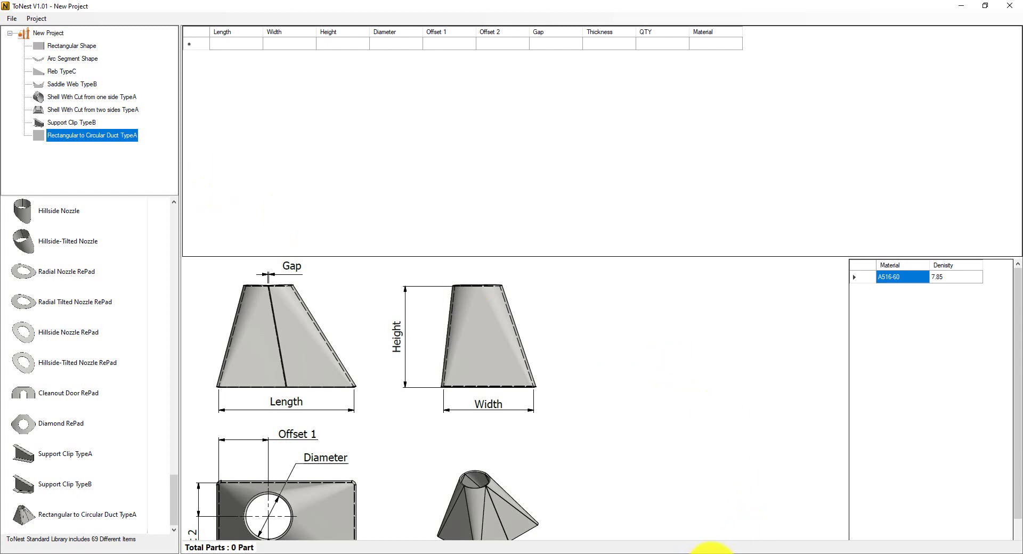
{"action": "left_click", "coordinate": [706, 552]}
{"action": "scroll", "coordinate": [228, 435], "scroll_direction": "down", "scroll_amount": 1}
{"action": "left_click", "coordinate": [97, 424]}
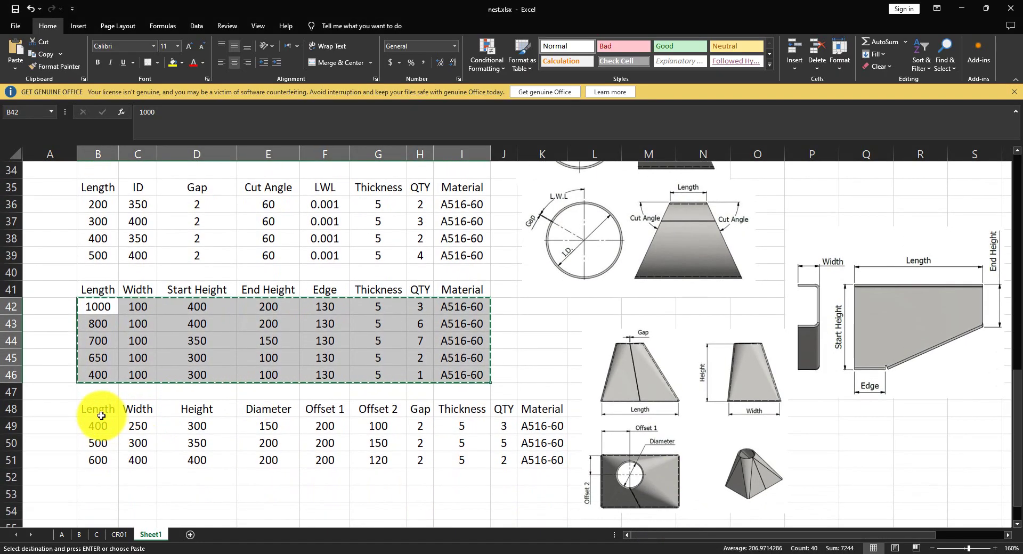
{"action": "left_click_drag", "start_coordinate": [263, 446], "coordinate": [541, 454]}
{"action": "right_click", "coordinate": [548, 429]}
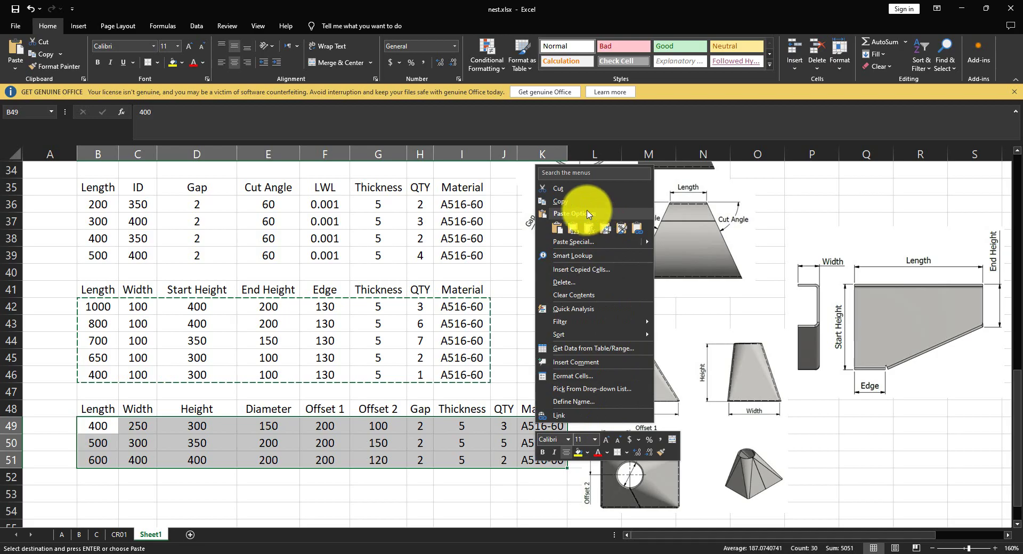
{"action": "key", "text": "Escape"}
{"action": "left_click", "coordinate": [746, 552]}
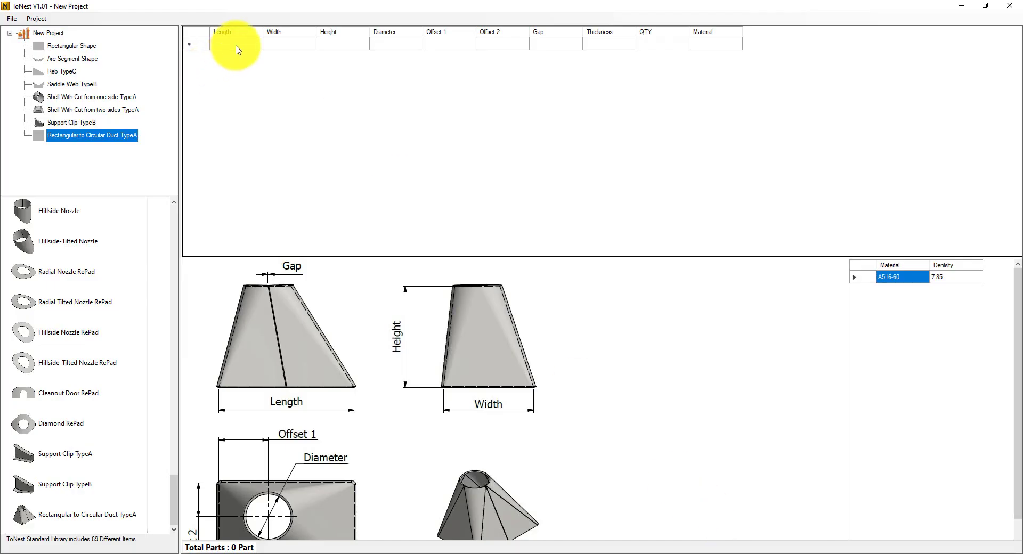
Step: Paste the three duct rows into the Rectangular to Circular Duct TypeA table
{"action": "key", "text": "ctrl+v"}
{"action": "left_click", "coordinate": [698, 81]}
{"action": "right_click", "coordinate": [715, 80]}
{"action": "key", "text": "Escape"}
Step: Save the project and acknowledge the Project Saved message
{"action": "left_click", "coordinate": [12, 19]}
{"action": "left_click", "coordinate": [40, 54]}
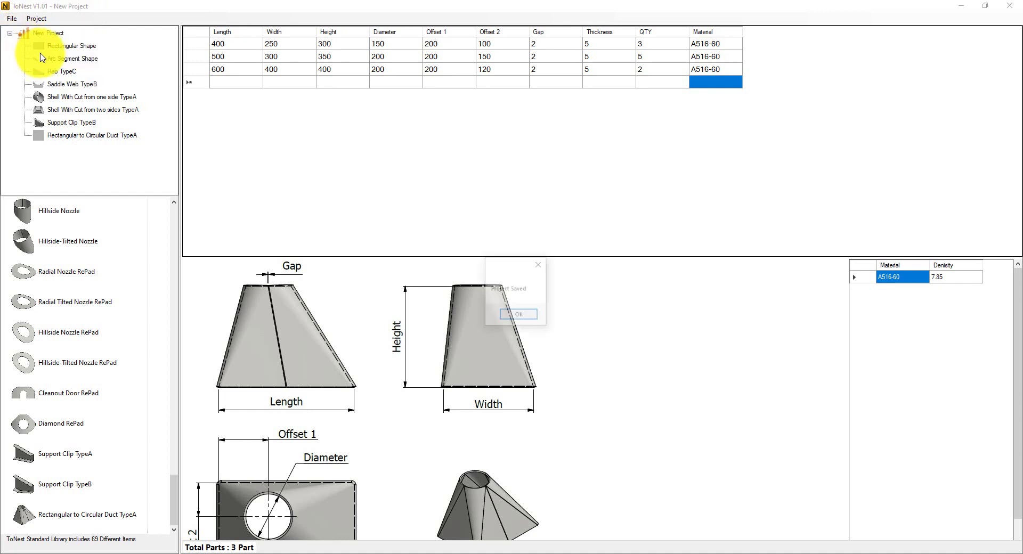
{"action": "key", "text": "Return"}
{"action": "left_click", "coordinate": [12, 19]}
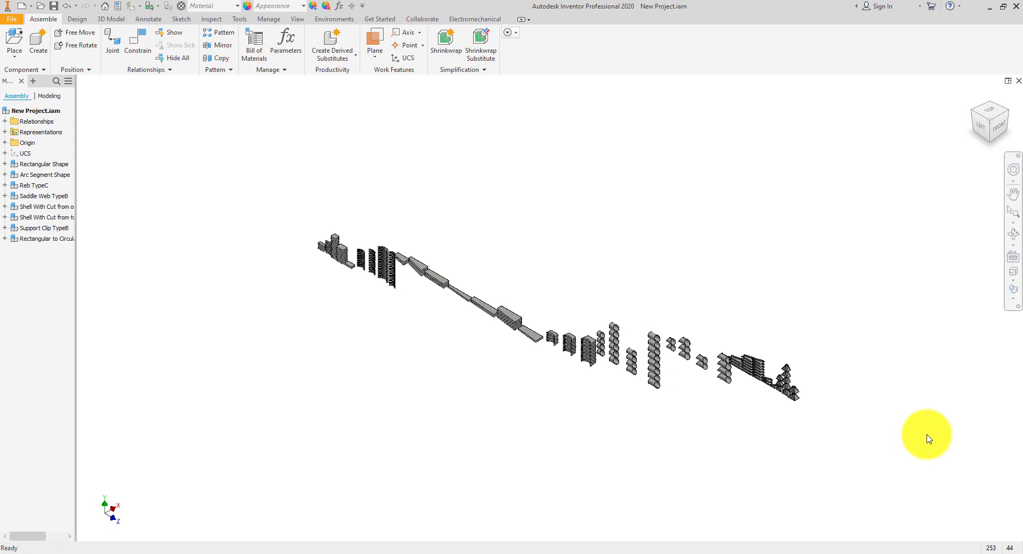
{"action": "scroll", "coordinate": [817, 429], "scroll_direction": "up", "scroll_amount": 10}
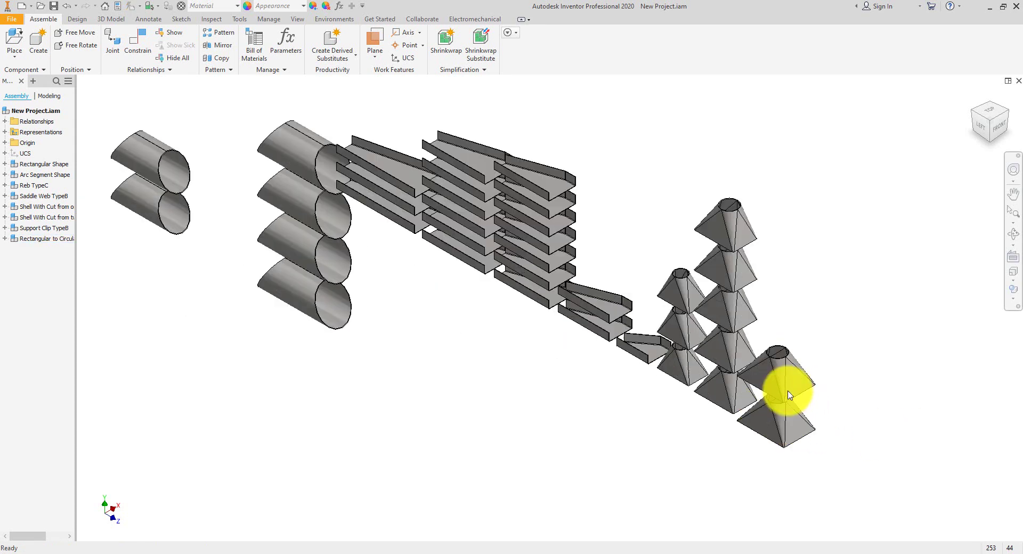
{"action": "left_click", "coordinate": [1013, 233]}
{"action": "left_click_drag", "start_coordinate": [650, 361], "coordinate": [794, 198]}
{"action": "scroll", "coordinate": [757, 270], "scroll_direction": "up", "scroll_amount": 5}
{"action": "scroll", "coordinate": [758, 270], "scroll_direction": "up", "scroll_amount": 3}
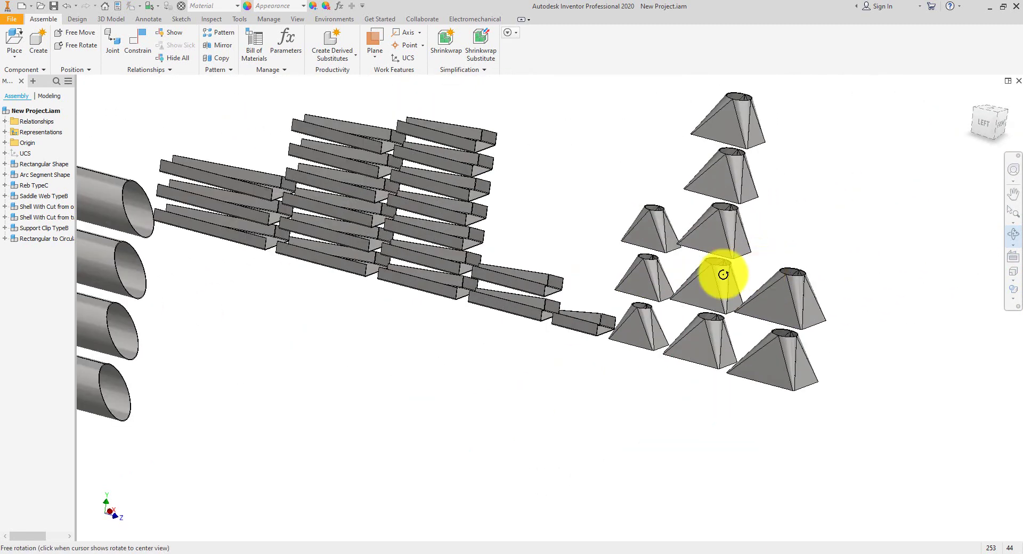
{"action": "scroll", "coordinate": [493, 237], "scroll_direction": "down", "scroll_amount": 3}
{"action": "left_click_drag", "start_coordinate": [493, 237], "coordinate": [543, 240]}
{"action": "scroll", "coordinate": [674, 270], "scroll_direction": "up", "scroll_amount": 5}
{"action": "scroll", "coordinate": [721, 249], "scroll_direction": "down", "scroll_amount": 2}
{"action": "scroll", "coordinate": [368, 297], "scroll_direction": "down", "scroll_amount": 4}
{"action": "left_click_drag", "start_coordinate": [368, 296], "coordinate": [550, 347]}
{"action": "scroll", "coordinate": [381, 238], "scroll_direction": "up", "scroll_amount": 3}
{"action": "scroll", "coordinate": [424, 220], "scroll_direction": "up", "scroll_amount": 2}
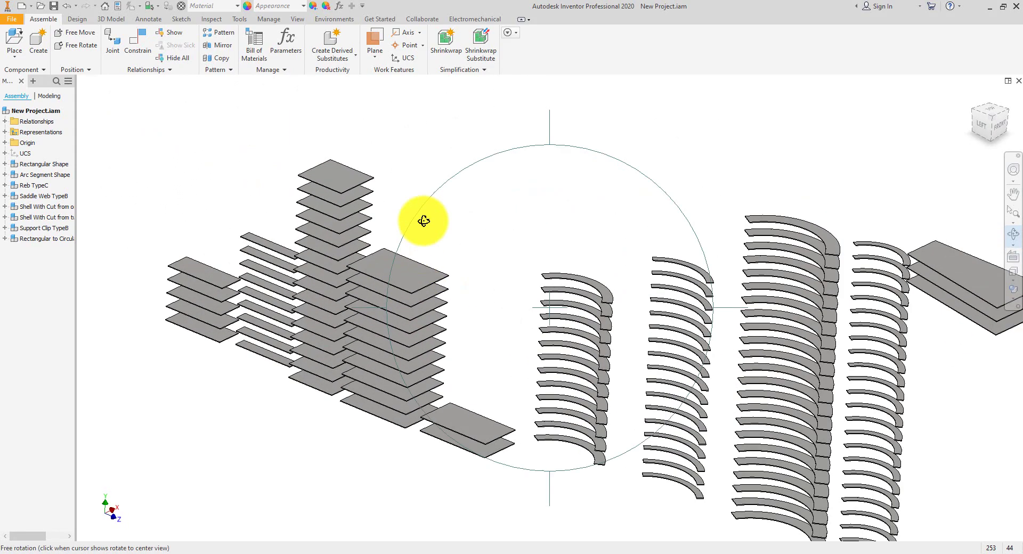